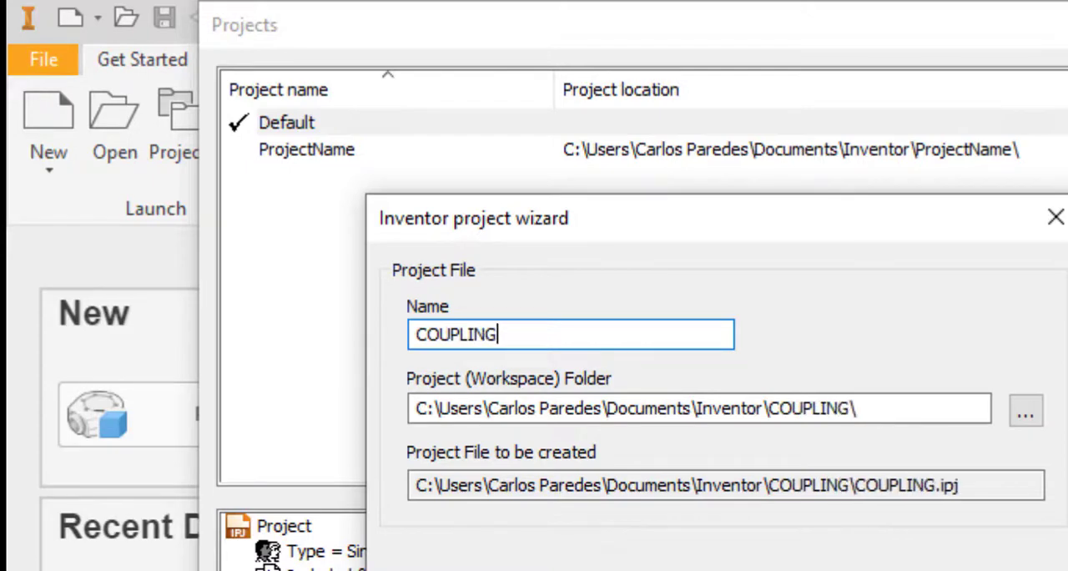
Name the new project COUPLINGS, finish the wizard creating its missing folder, and close the project manager
type("S")
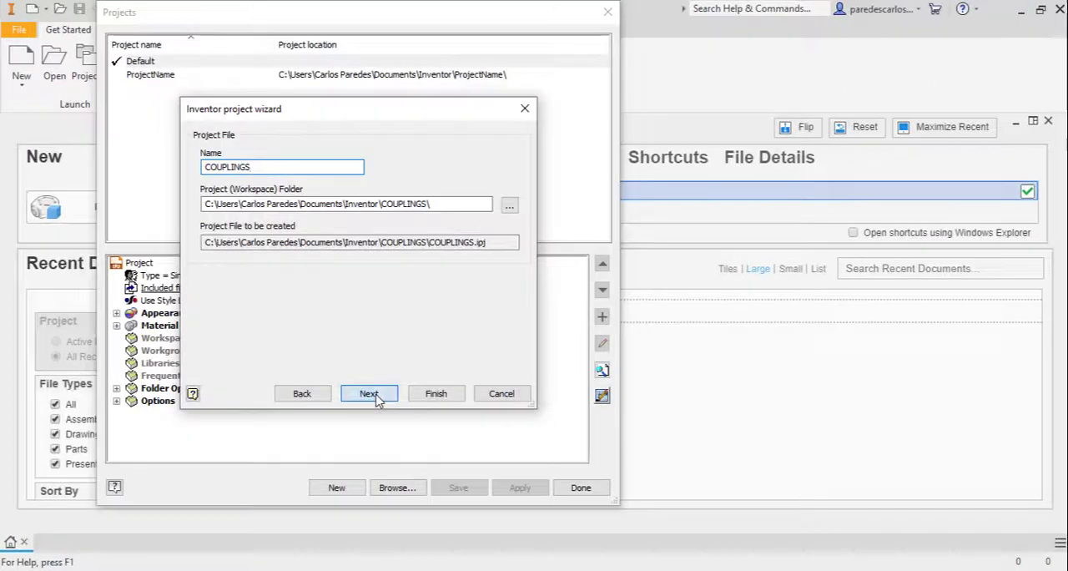
left_click(369, 394)
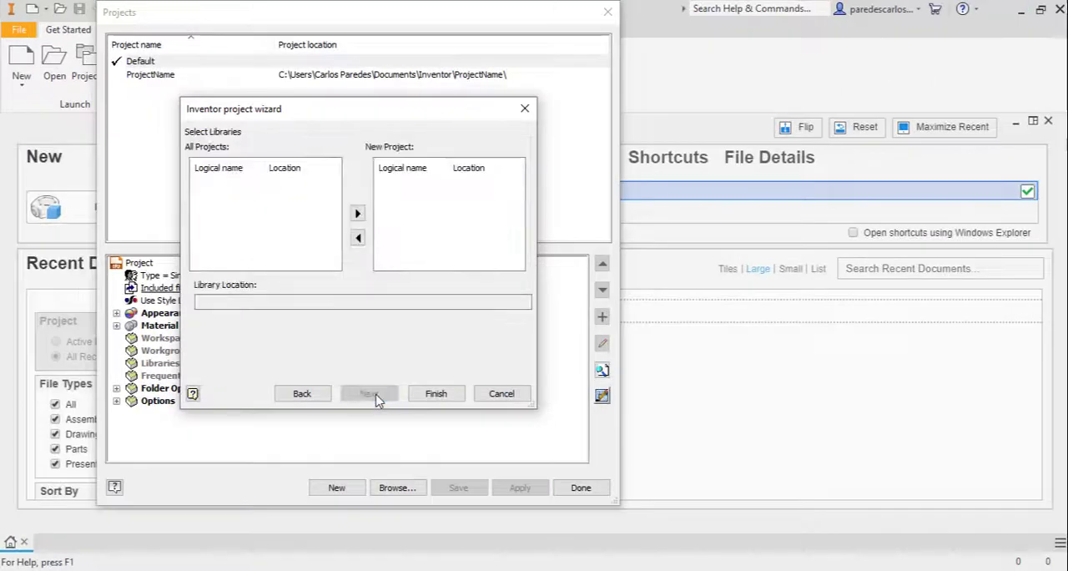
left_click(436, 394)
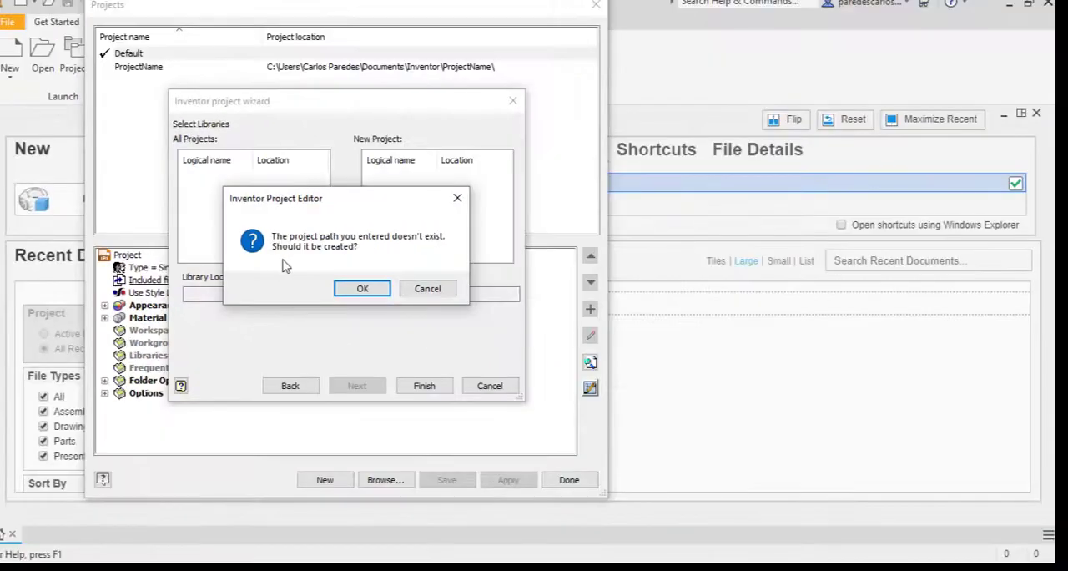
left_click(363, 288)
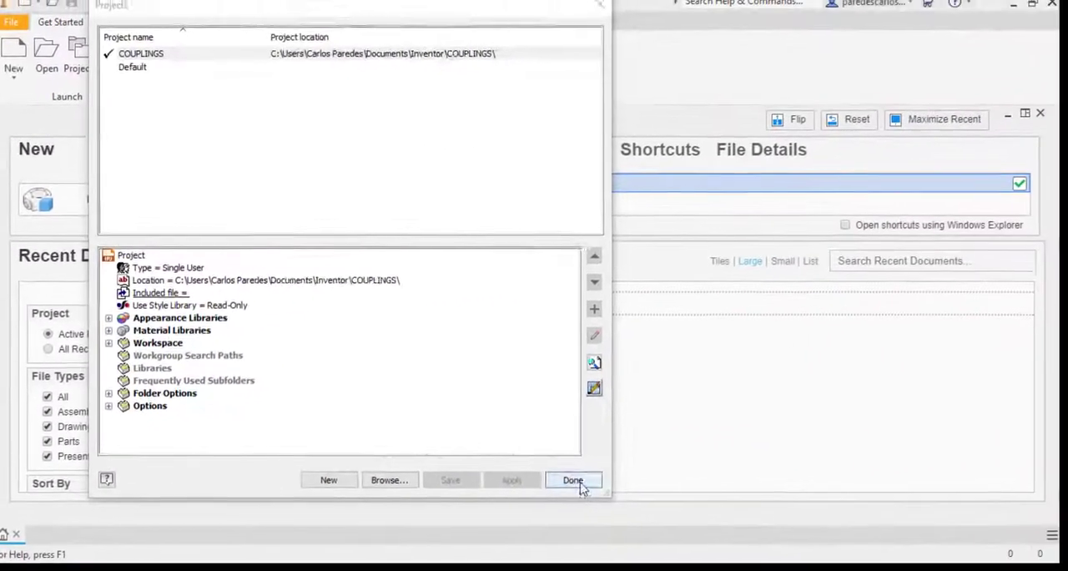
left_click(940, 552)
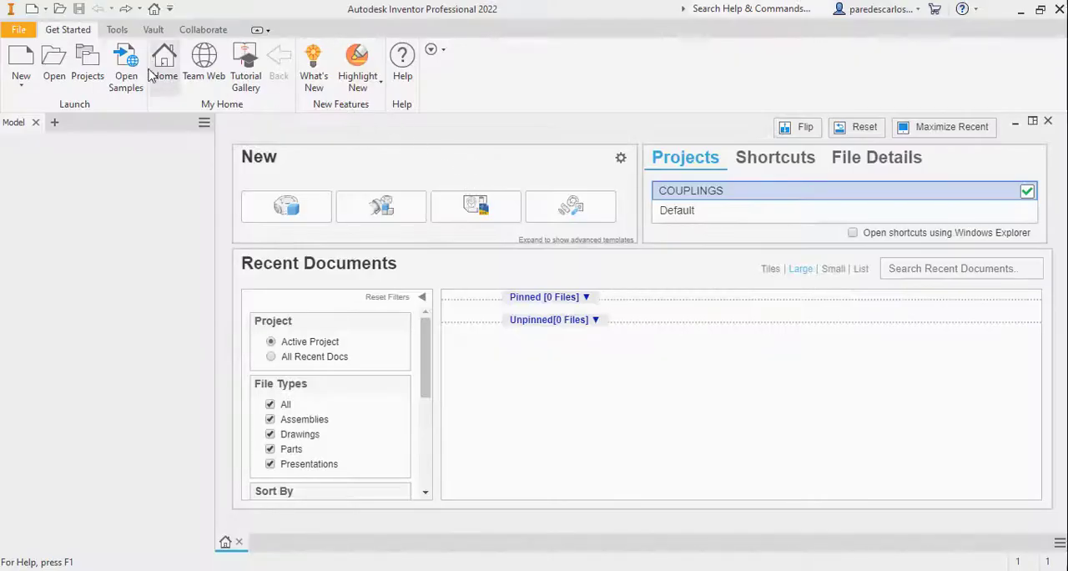
Create a new part file from the metric Standard (mm).ipt template
left_click(21, 59)
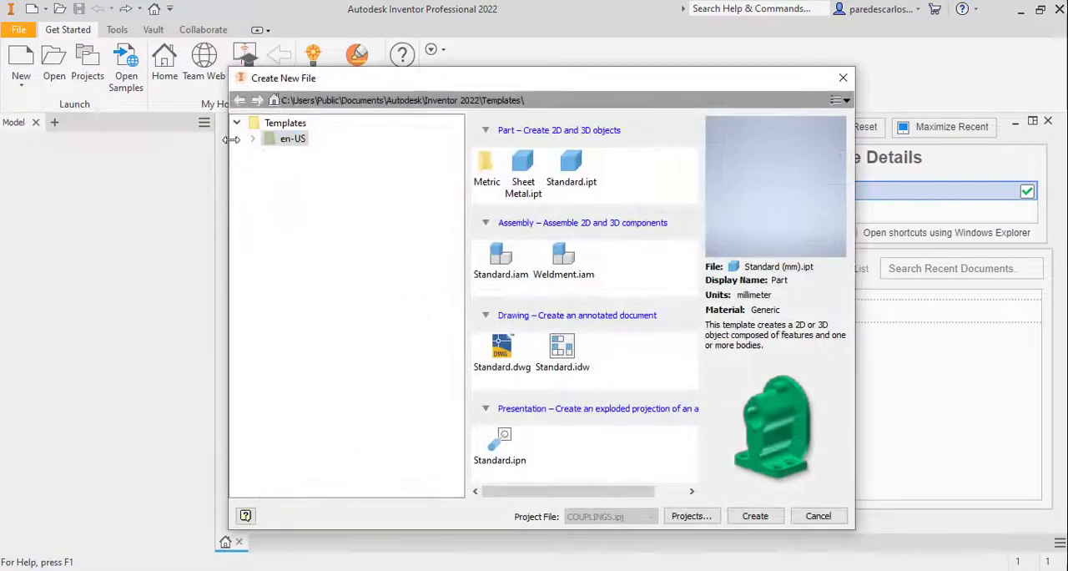
left_click(255, 140)
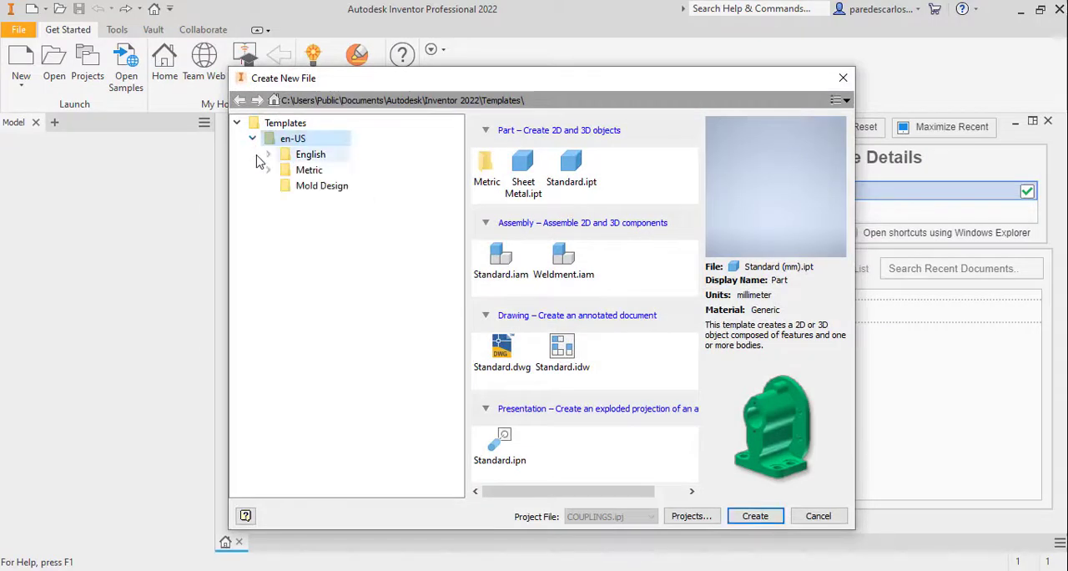
left_click(309, 170)
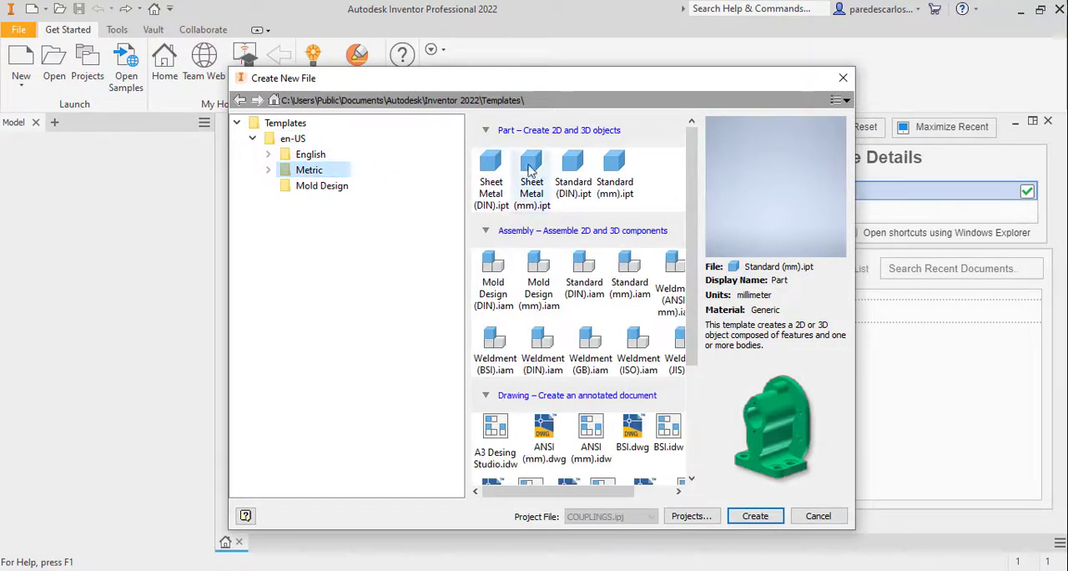
left_click(619, 171)
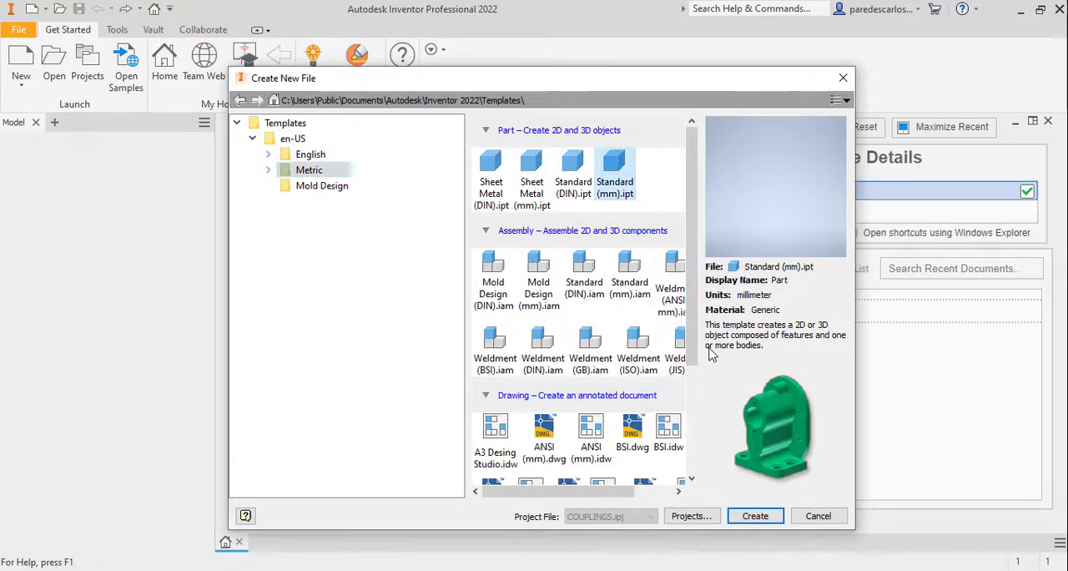
left_click(755, 516)
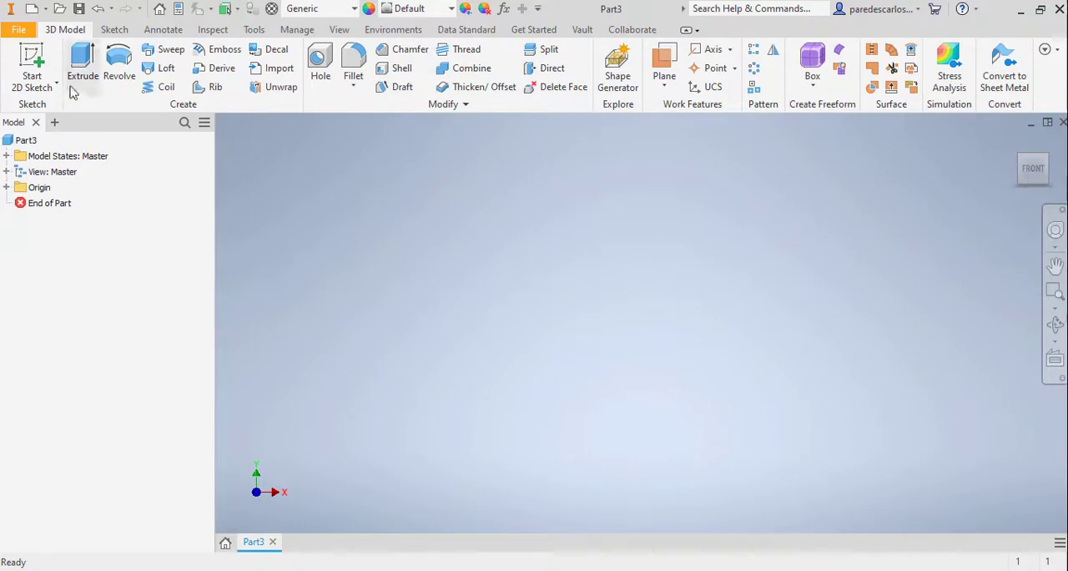
Start a sketch on the XY plane and draw a circle about 20 mm in diameter centred on the origin
left_click(33, 74)
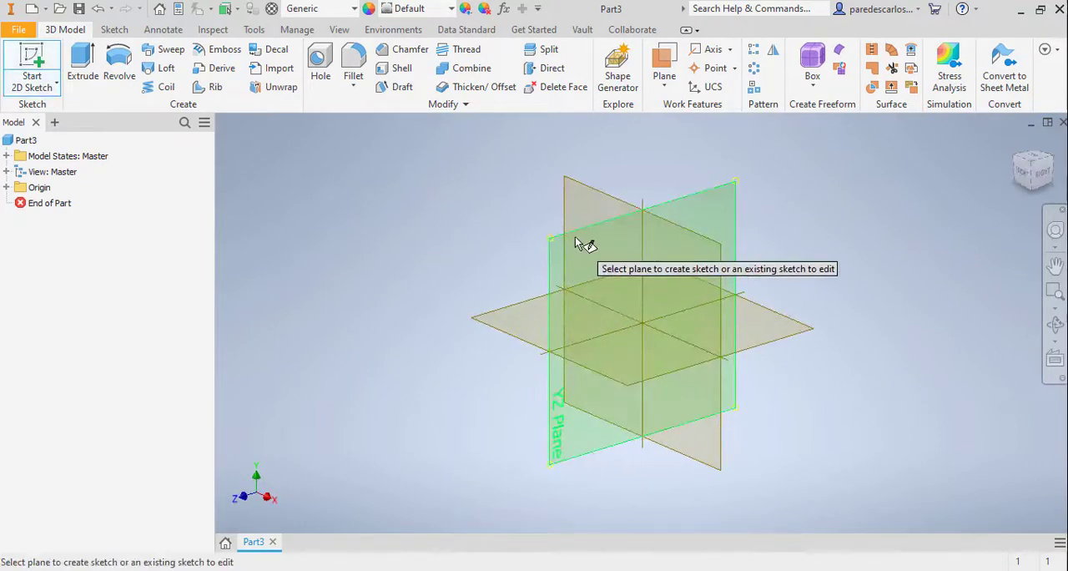
left_click(696, 239)
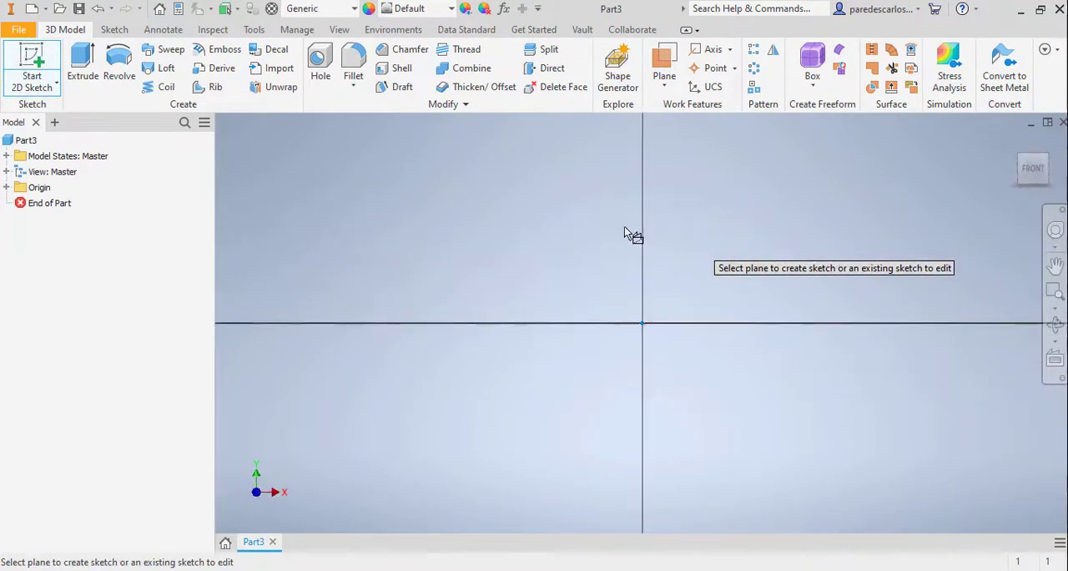
left_click(120, 59)
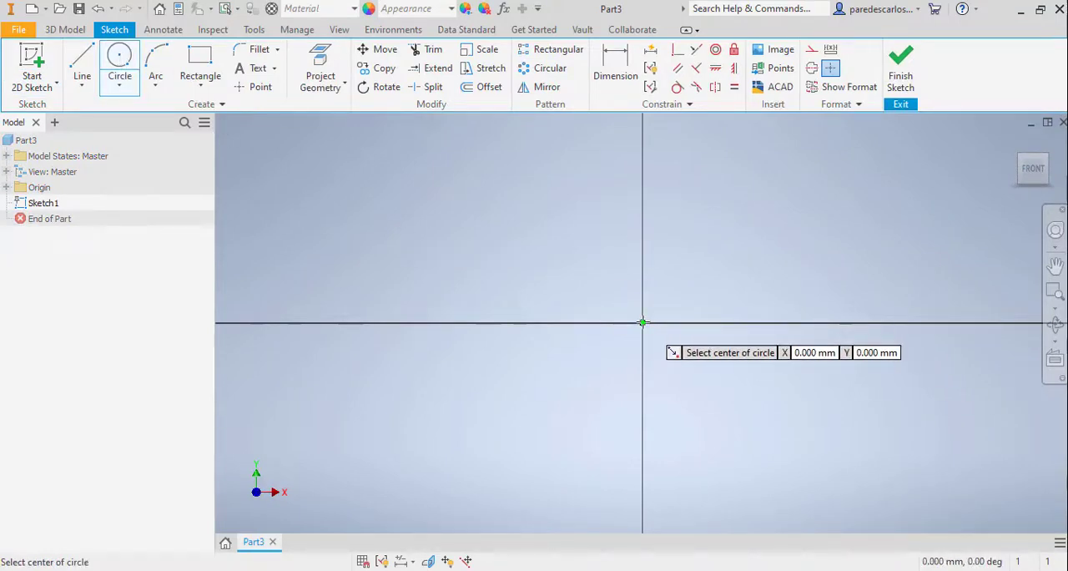
left_click(642, 322)
left_click(712, 224)
Dimension the circle's diameter as 480 mm and finish the sketch
right_click(853, 190)
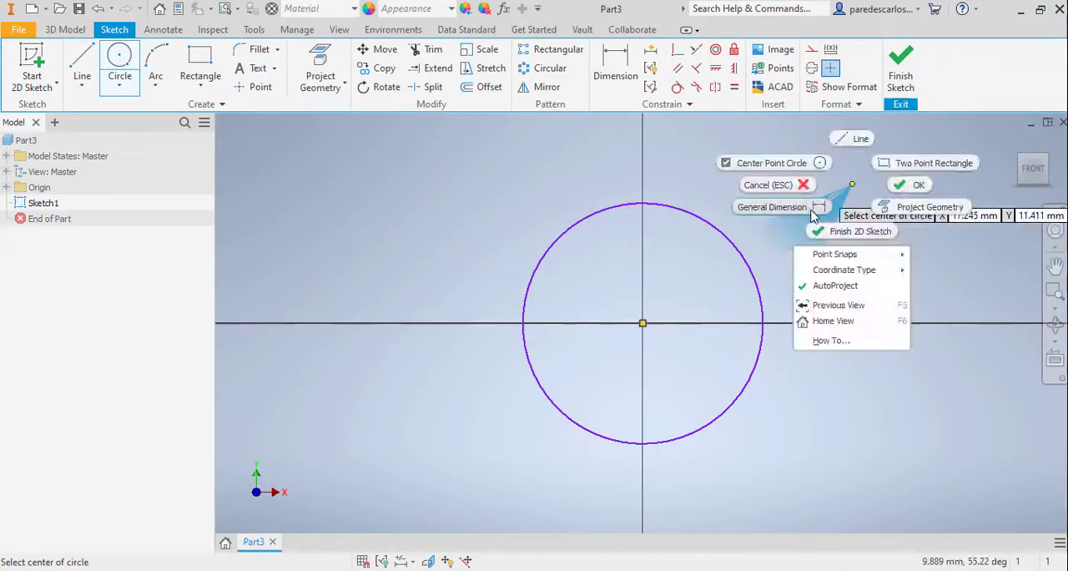
left_click(768, 208)
left_click(734, 252)
left_click(803, 203)
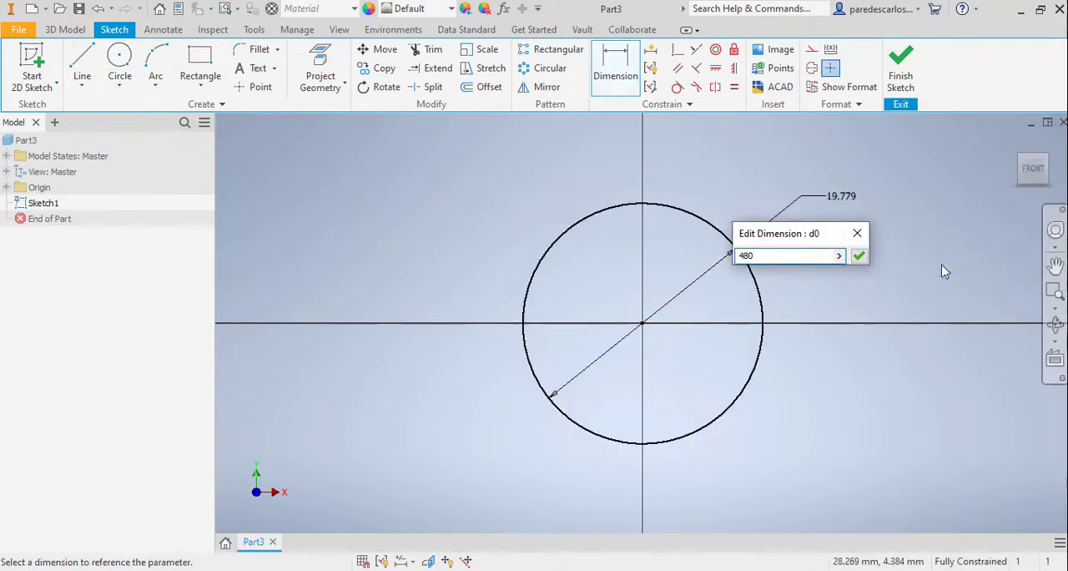
left_click(859, 256)
scroll(846, 279, "up", 6)
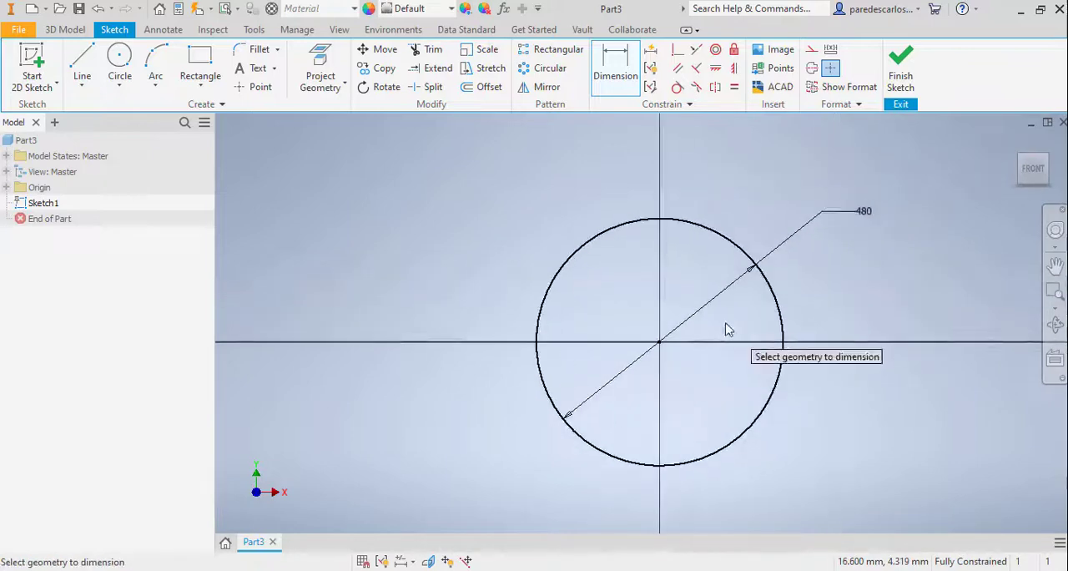
left_click(901, 72)
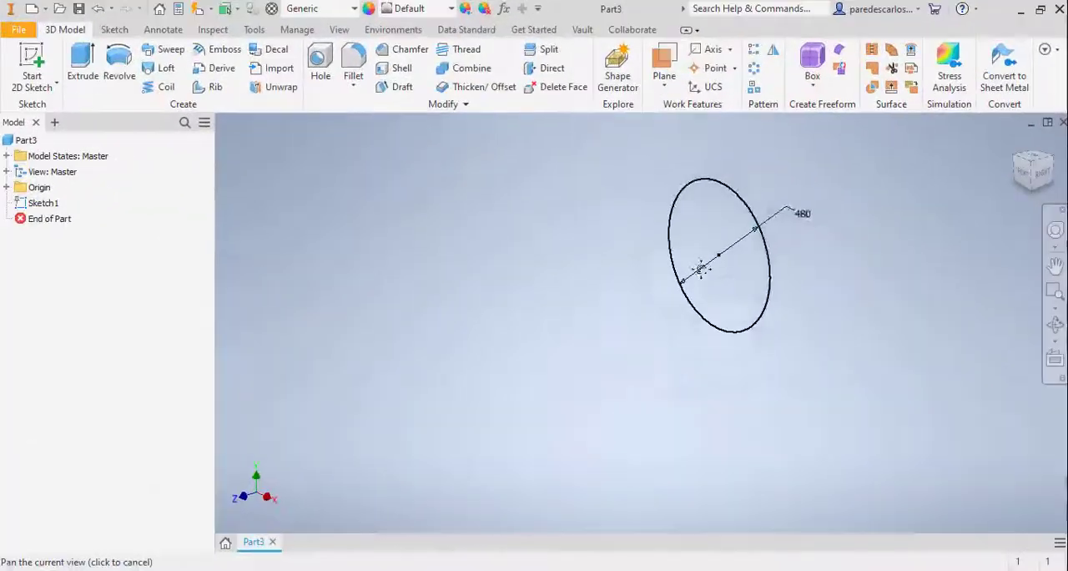
Extrude the 480 mm circle by 35 mm in the flipped direction to form a flange disc
left_click_drag(701, 269, 609, 339)
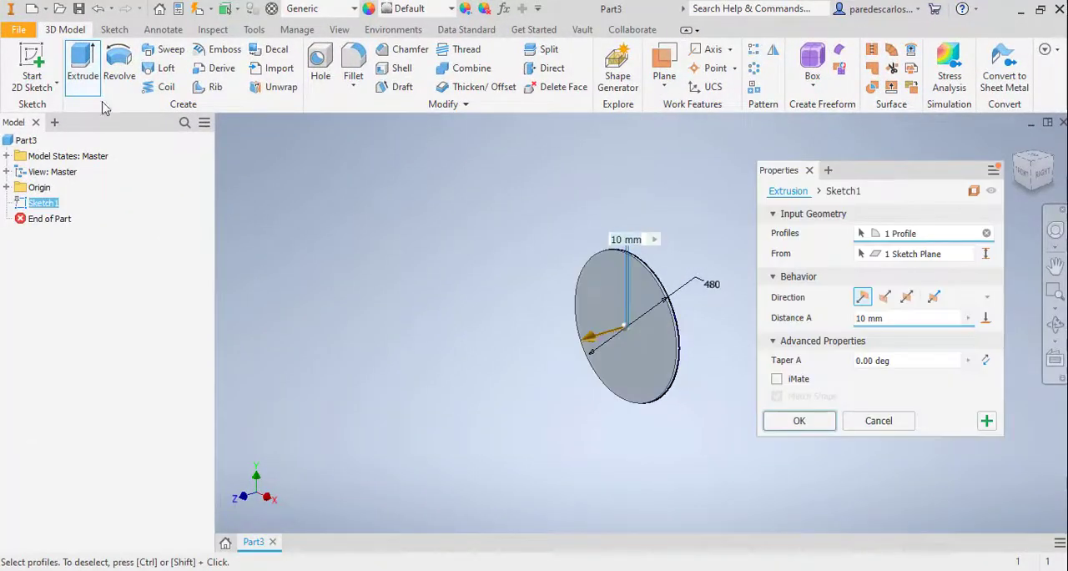
left_click(884, 298)
type("3")
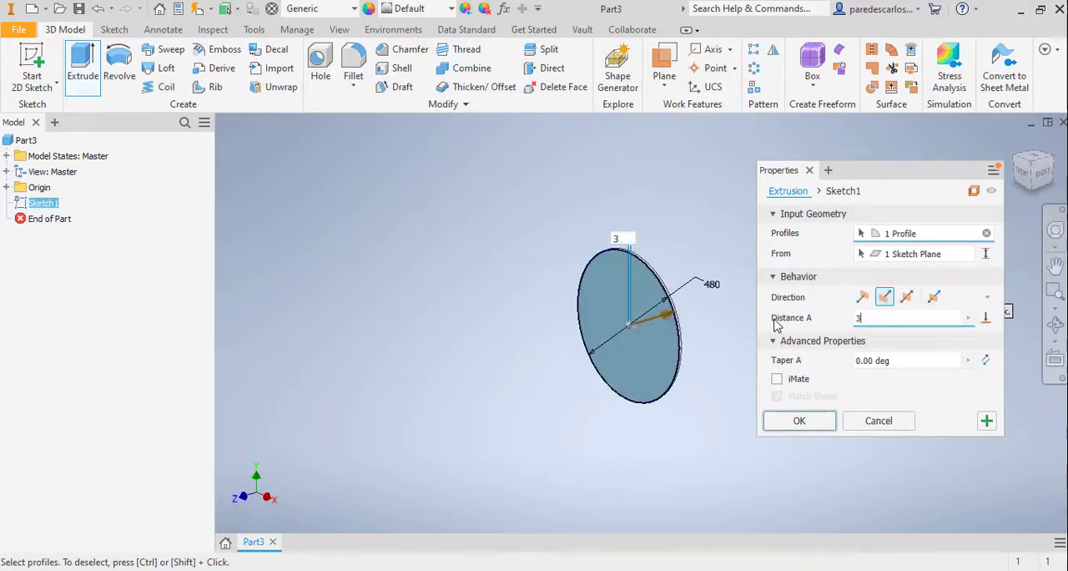
type("5")
middle_click_drag(704, 216, 520, 201)
scroll(491, 324, "down", 3)
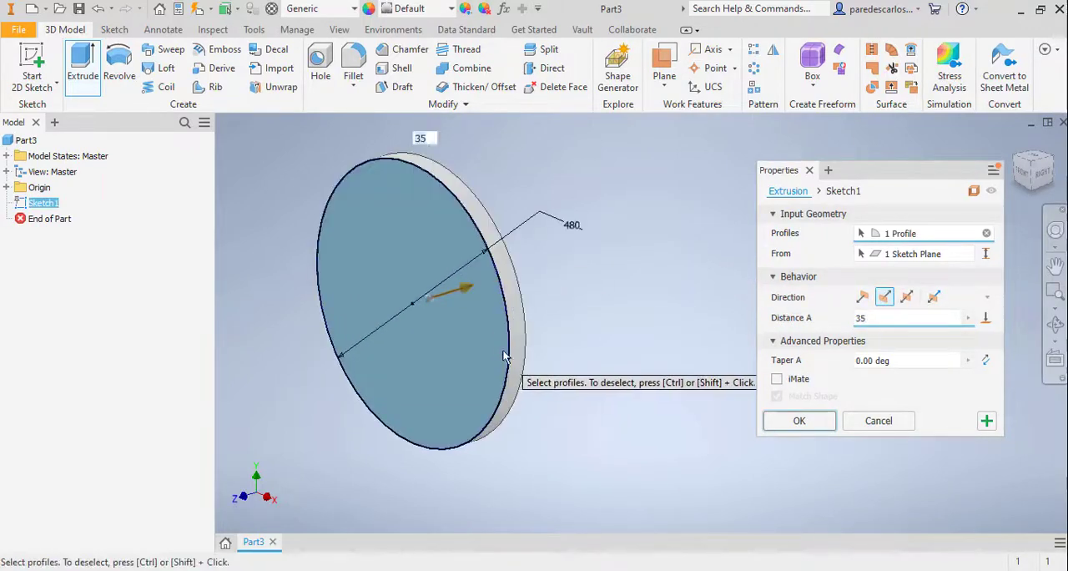
left_click(798, 421)
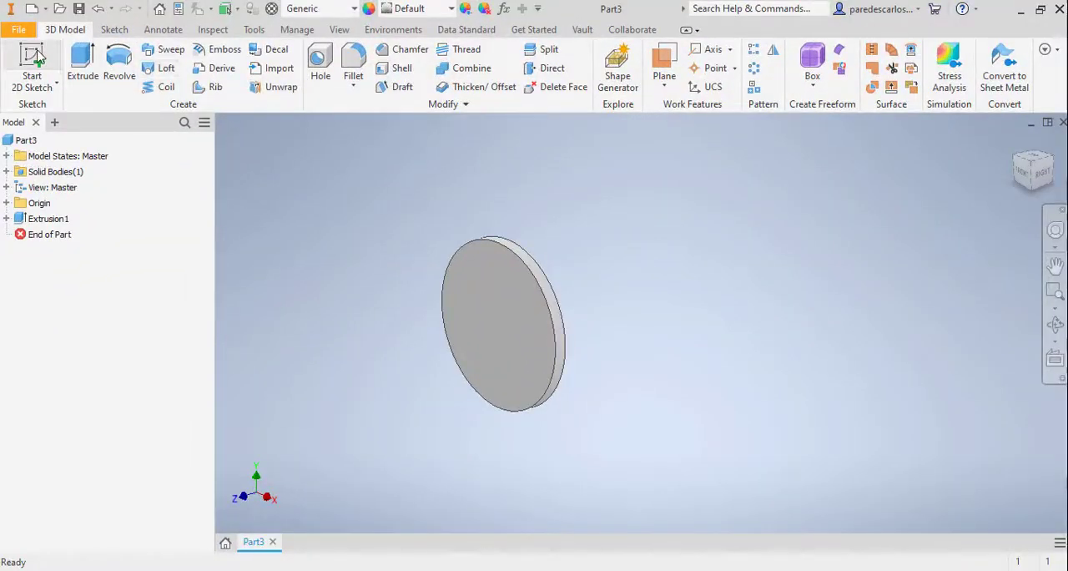
Start a sketch on the disc's back face and draw a concentric circle about 307 mm in diameter at the origin
left_click(35, 60)
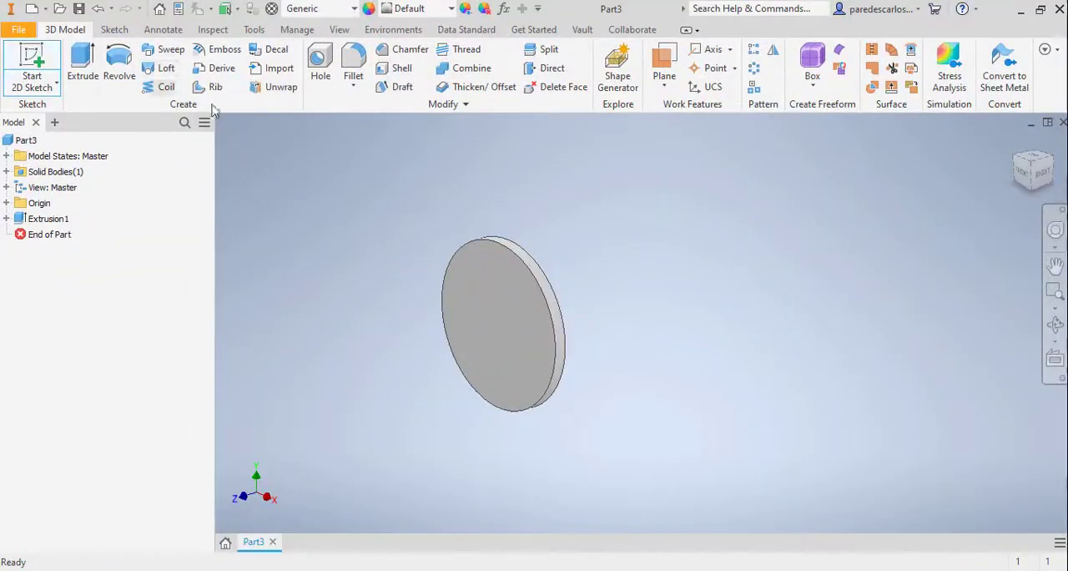
middle_click_drag(632, 295, 542, 268, "shift")
left_click(519, 304)
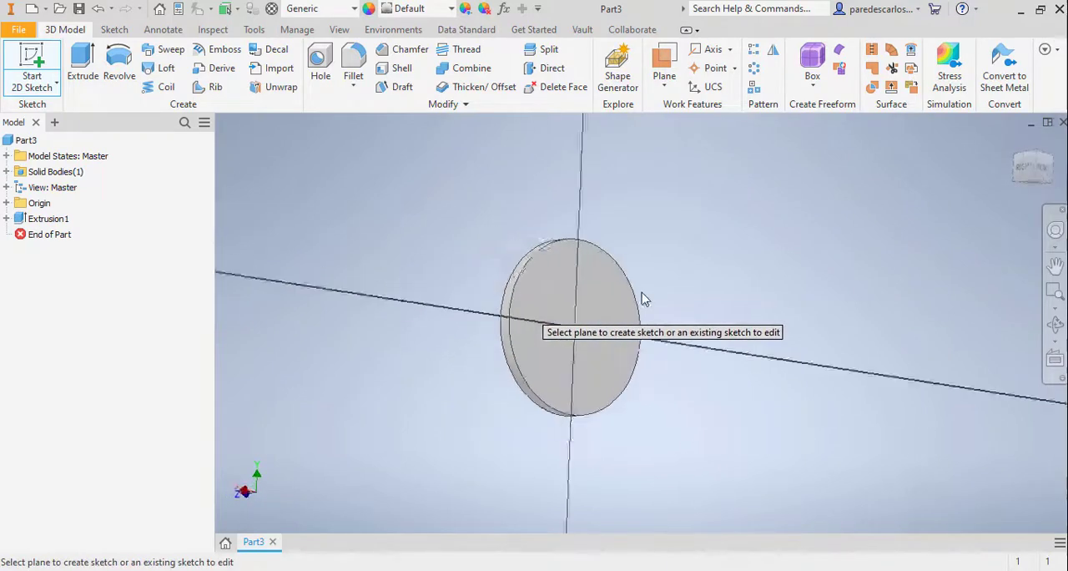
left_click(121, 60)
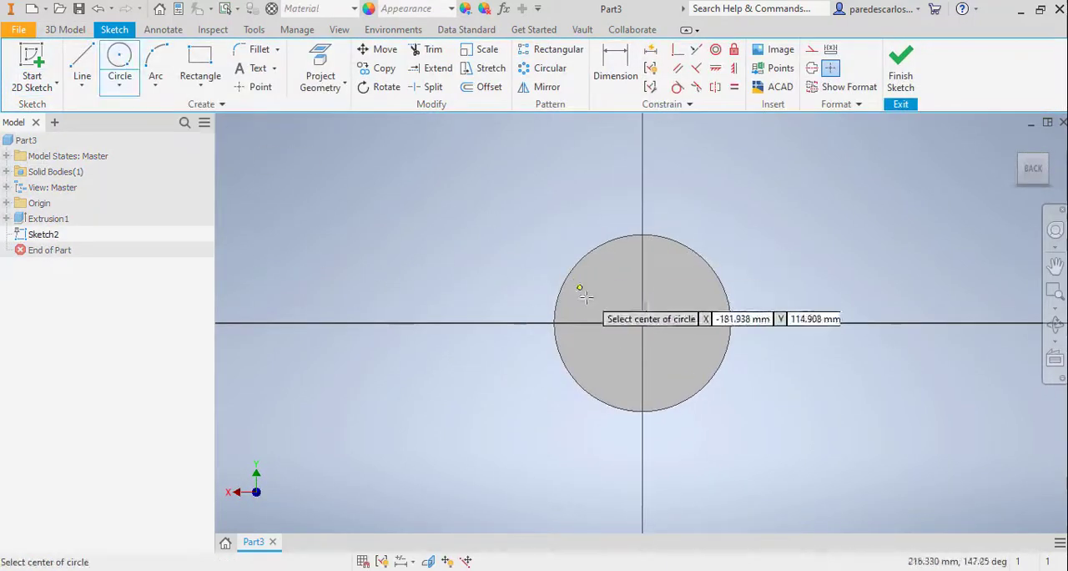
left_click(642, 323)
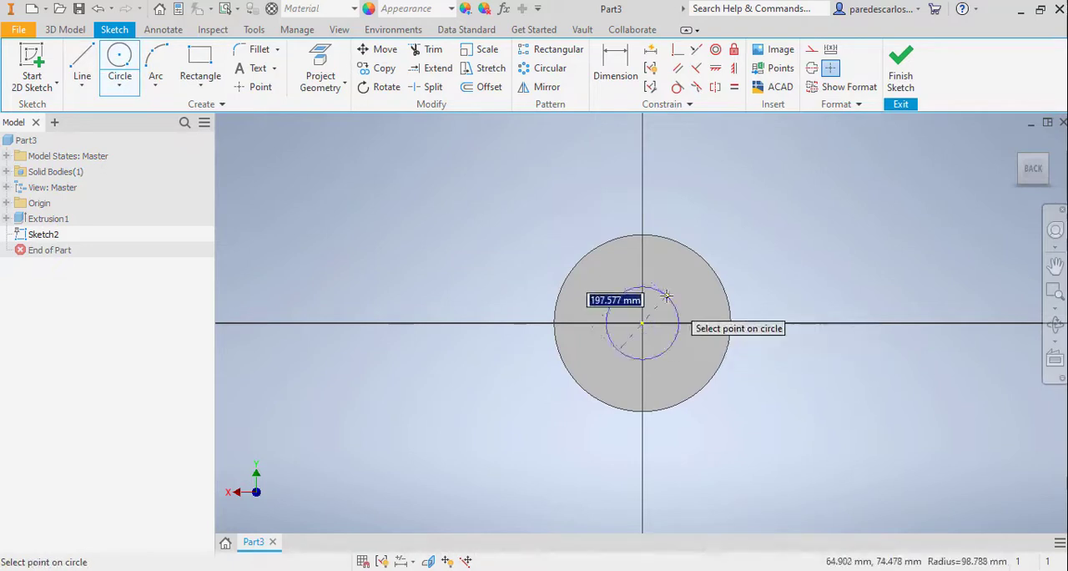
left_click(698, 310)
Set the inner circle's diameter to 270 mm and finish the sketch
right_click(837, 203)
left_click(747, 226)
left_click(699, 311)
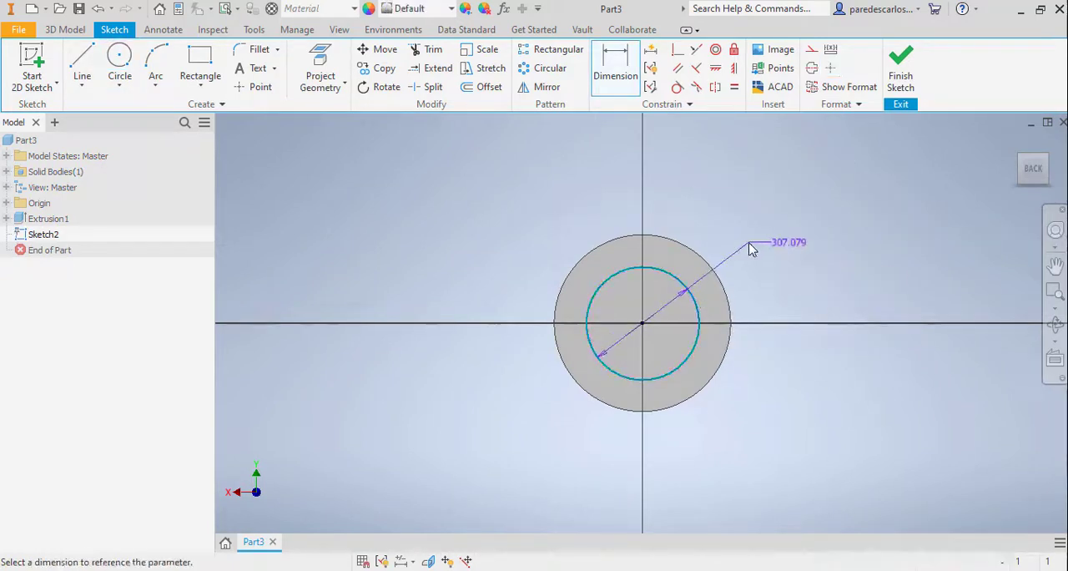
left_click(751, 243)
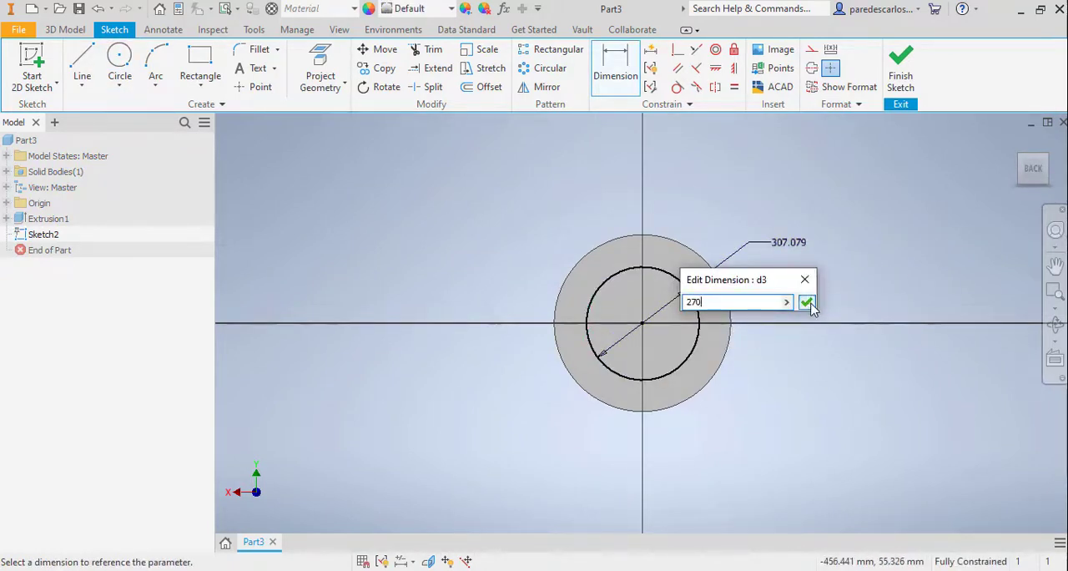
type("270")
left_click(806, 302)
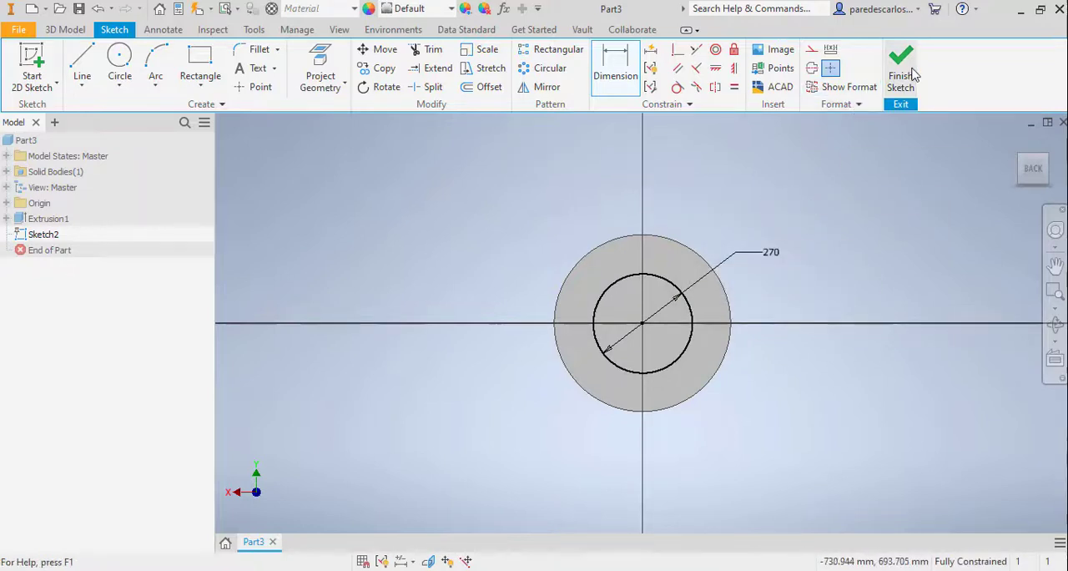
left_click(913, 74)
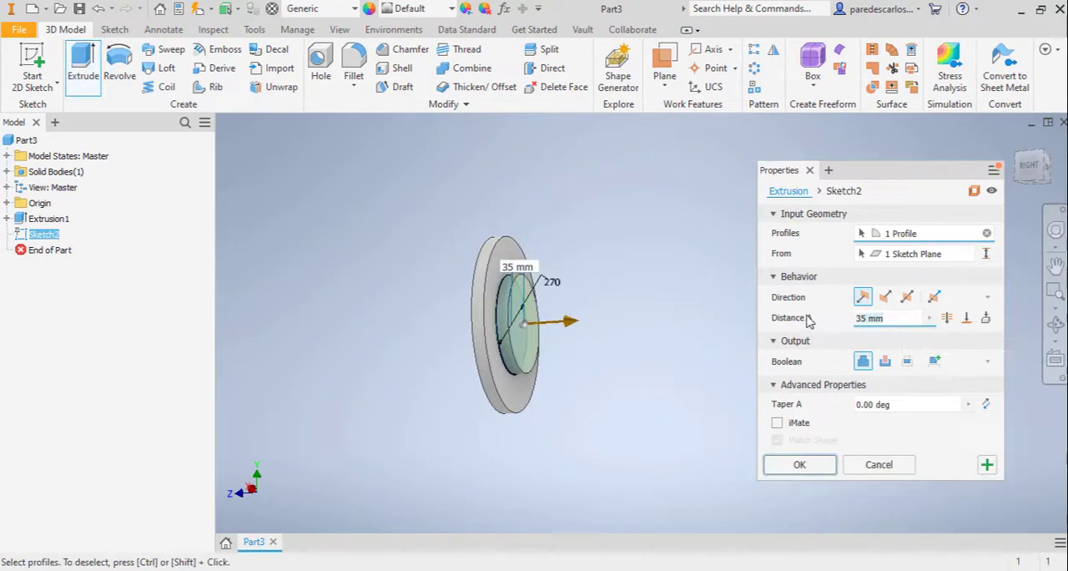
Extrude the 270 mm circle by 220 mm outward from the disc, joined to the body as a hub
type("220")
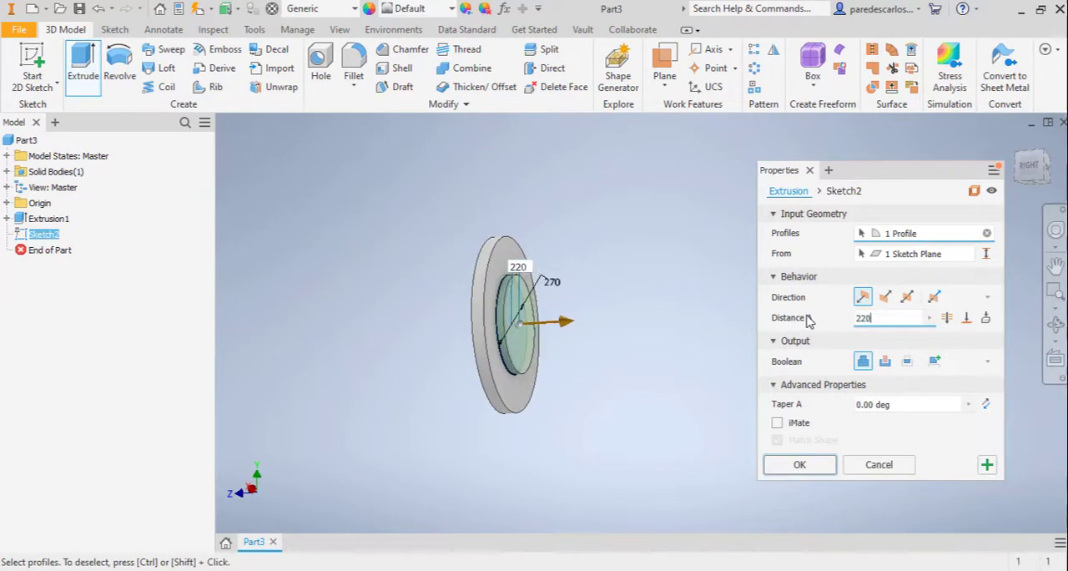
middle_click_drag(503, 399, 541, 401, "shift")
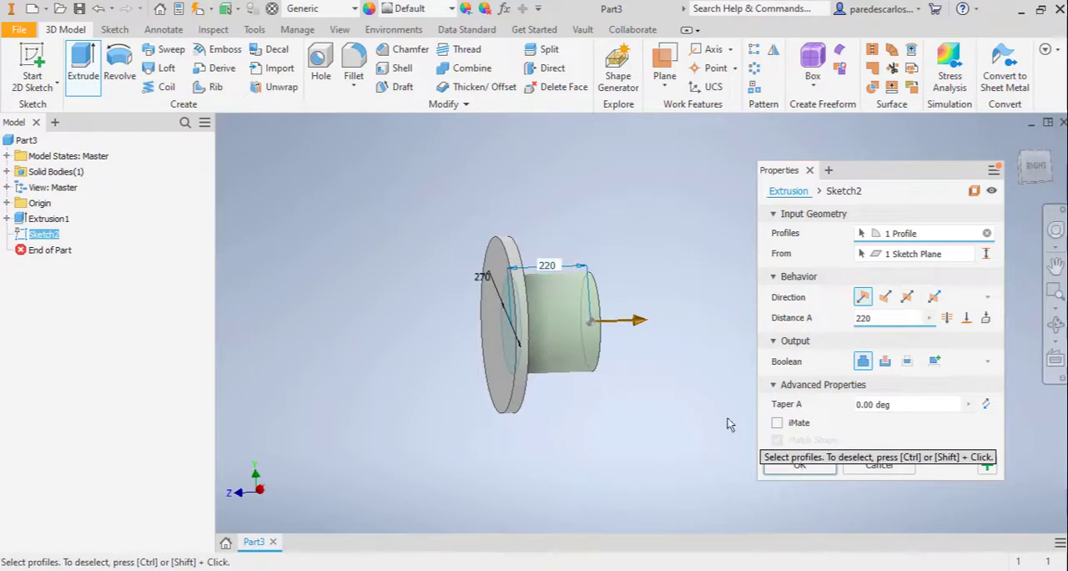
left_click(776, 464)
Chamfer the edge where the hub meets the flange disc with a distance of 29 mm
left_click(405, 50)
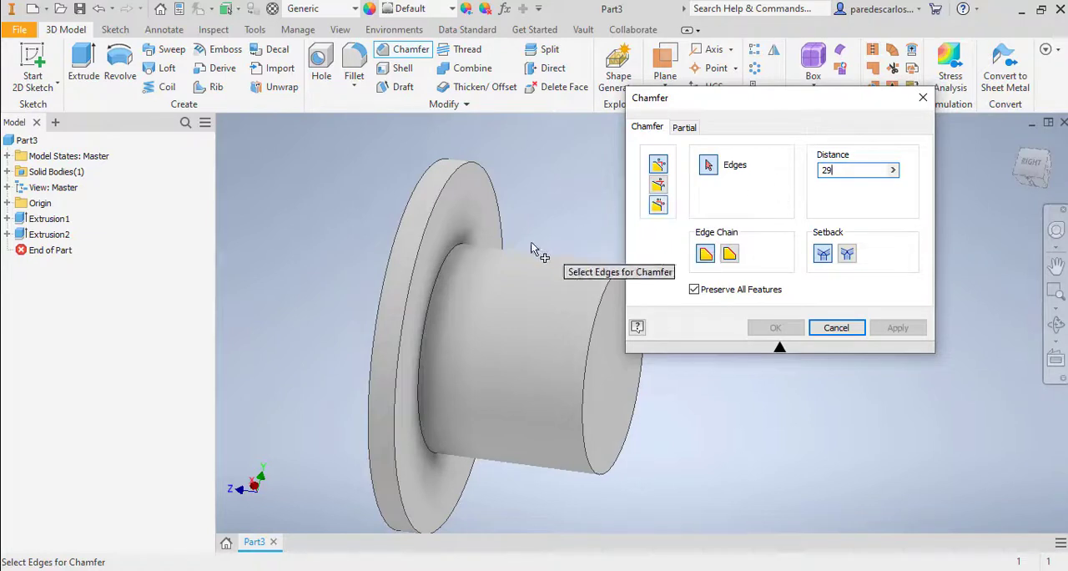
left_click(462, 250)
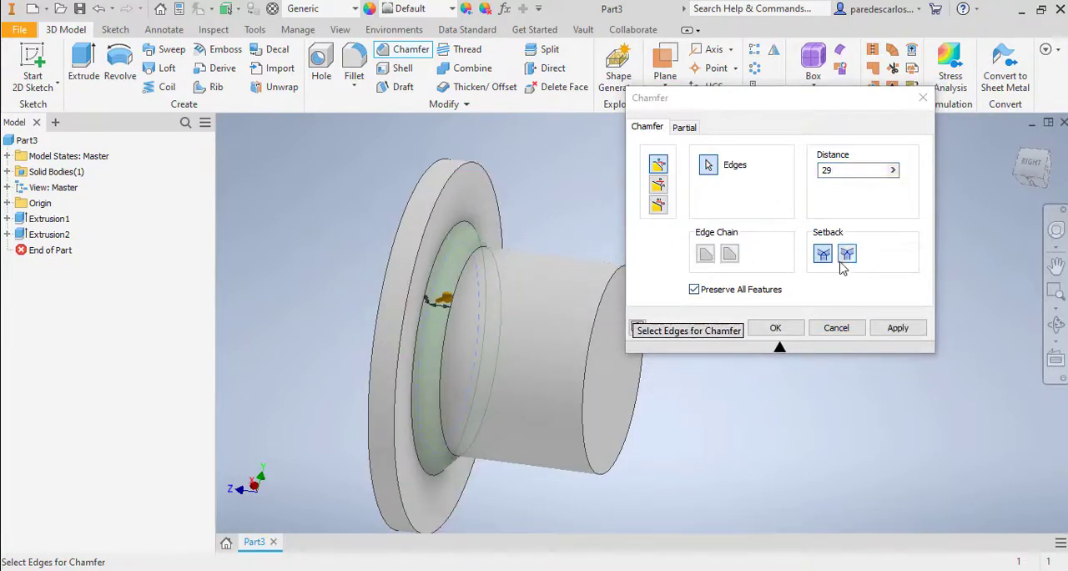
left_click(776, 328)
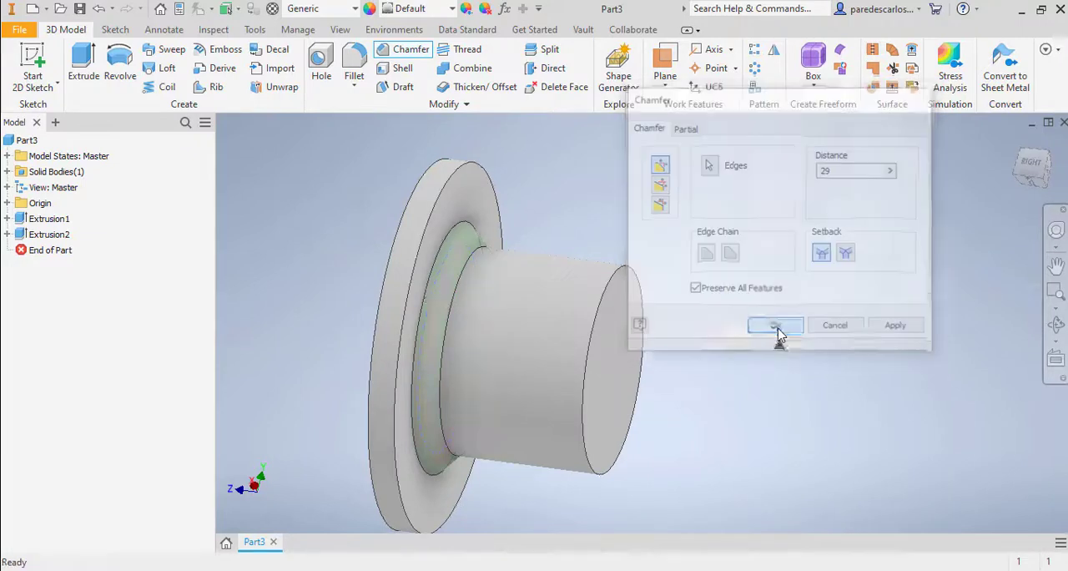
Chamfer the outer circular edge at the hub's free end with a distance of 3 mm
middle_click_drag(701, 288, 673, 365)
left_click(410, 52)
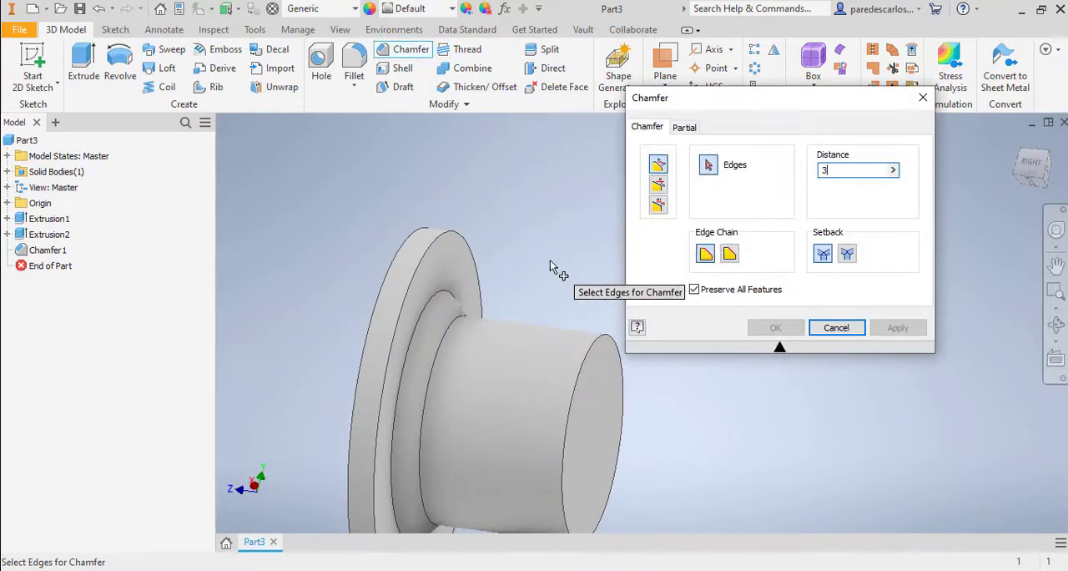
scroll(551, 255, "up", 3)
middle_click_drag(548, 239, 519, 172)
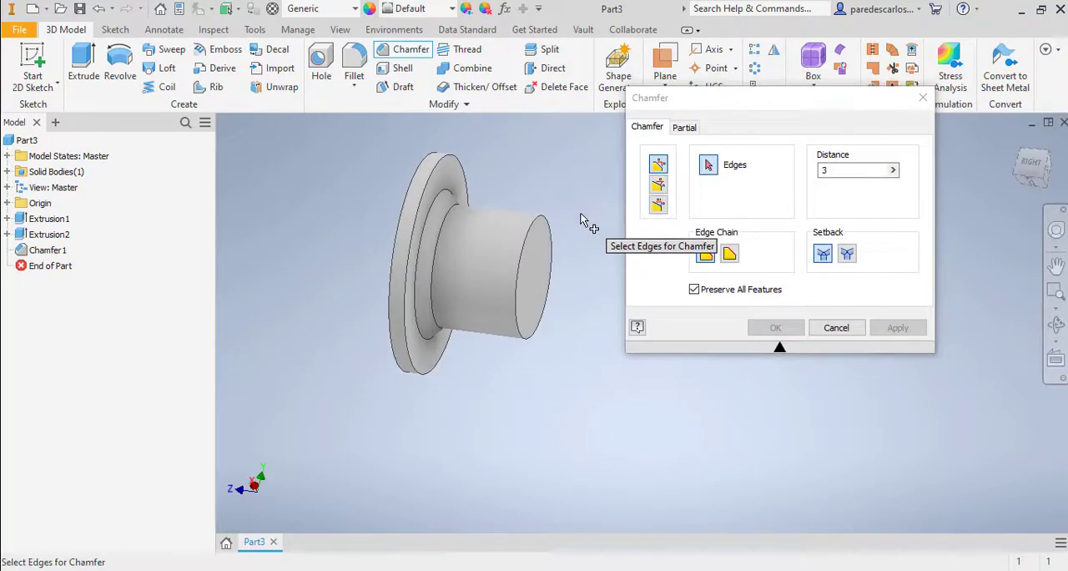
scroll(567, 222, "down", 3)
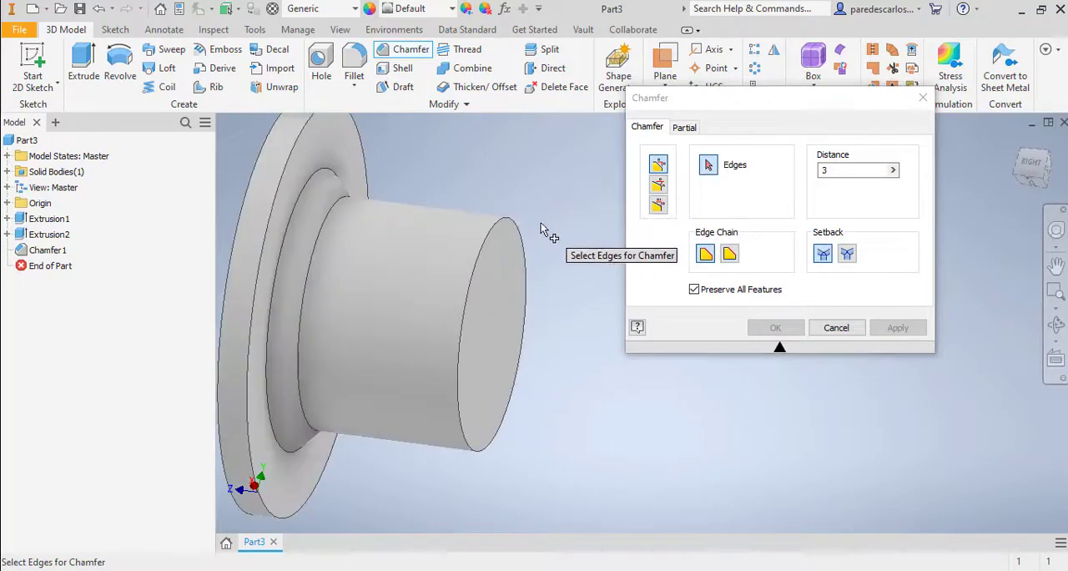
left_click(495, 224)
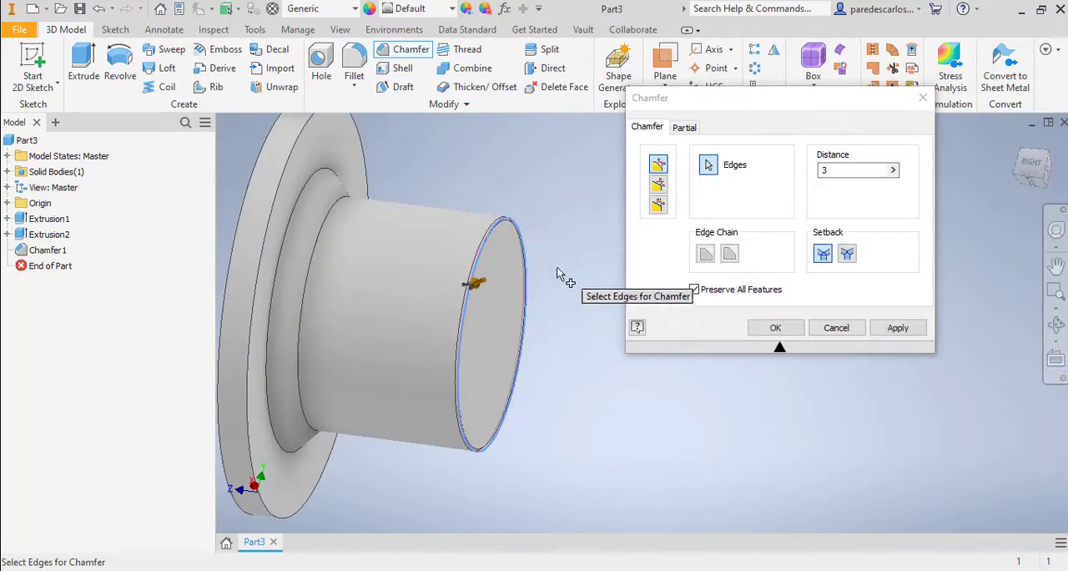
left_click(775, 327)
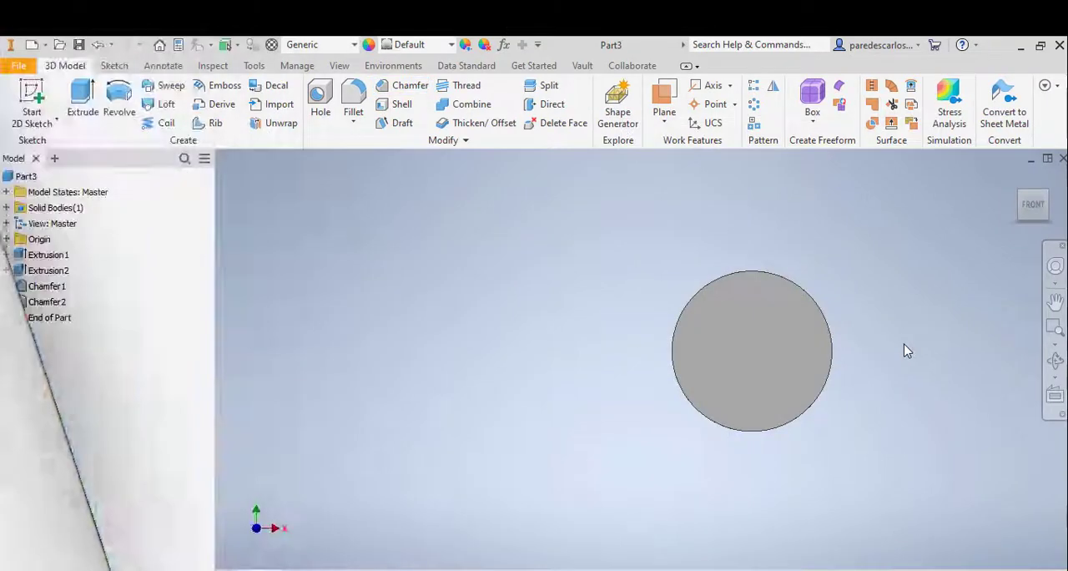
Start a clearance hole on the flange disc's flat front face and place its centre near the upper rim
scroll(885, 348, "down", 3)
middle_click_drag(882, 349, 837, 384)
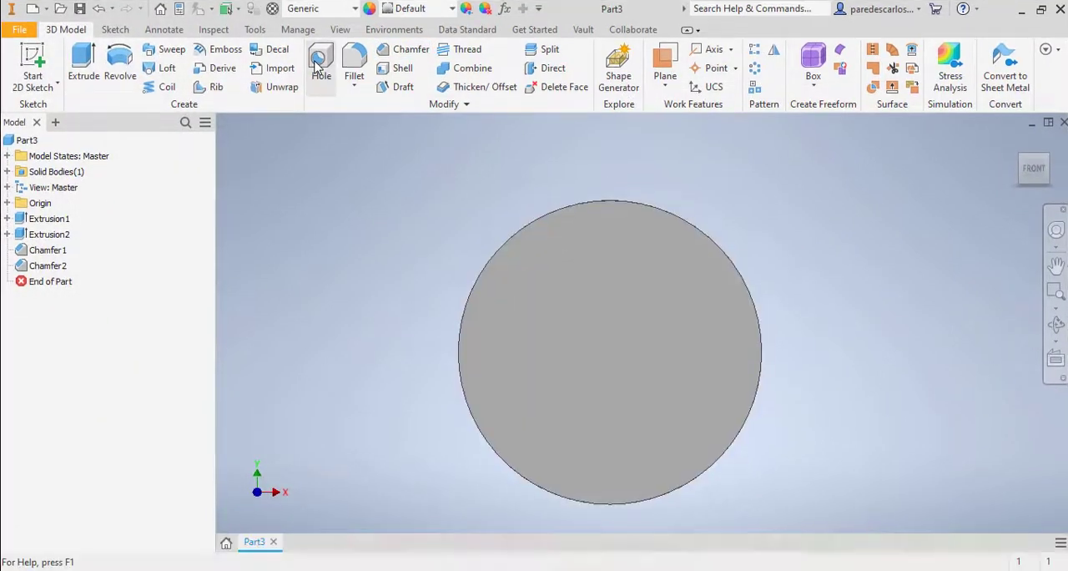
left_click(317, 101)
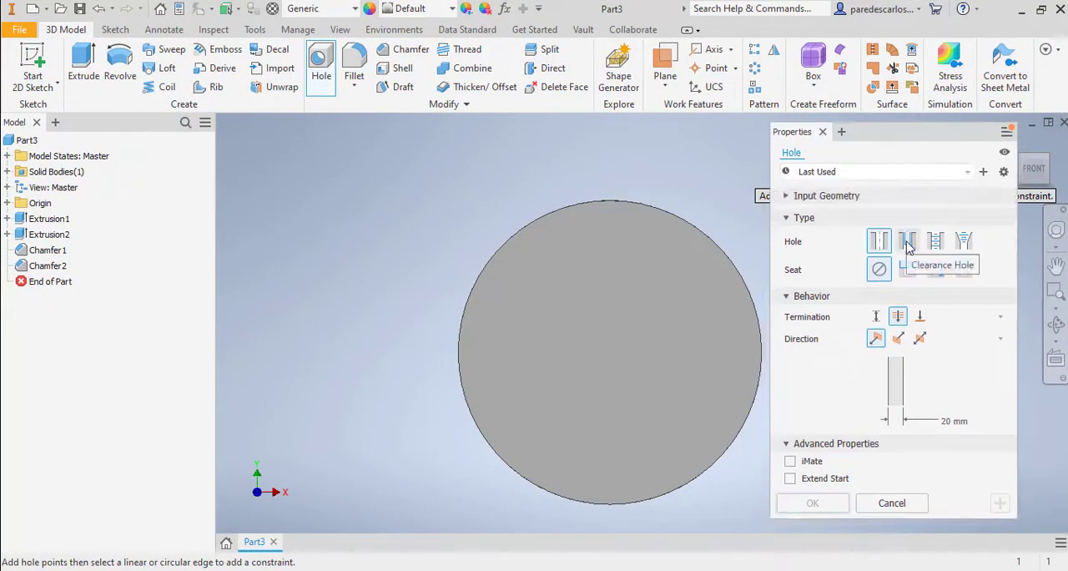
left_click(908, 242)
left_click_drag(904, 171, 899, 110)
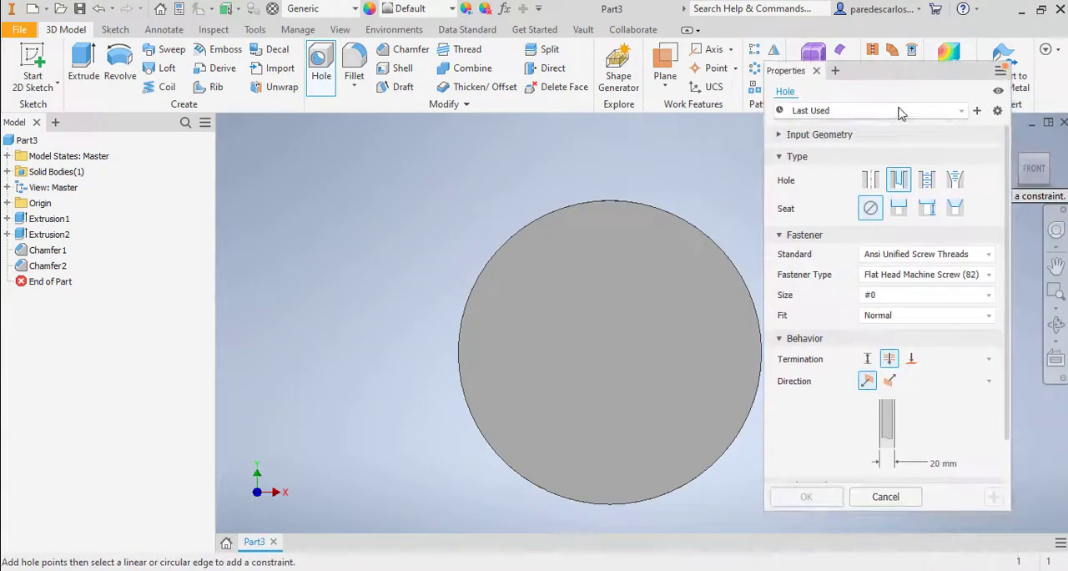
left_click(590, 228)
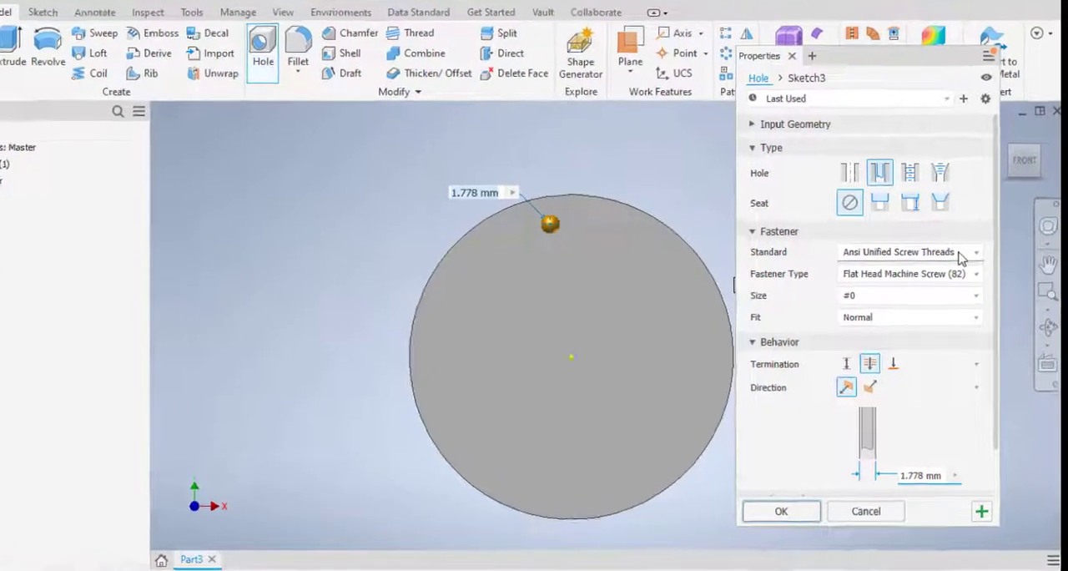
Set the clearance hole's fastener to Ansi Unified Screw Threads, Hex Head Bolt, size 1
left_click(973, 257)
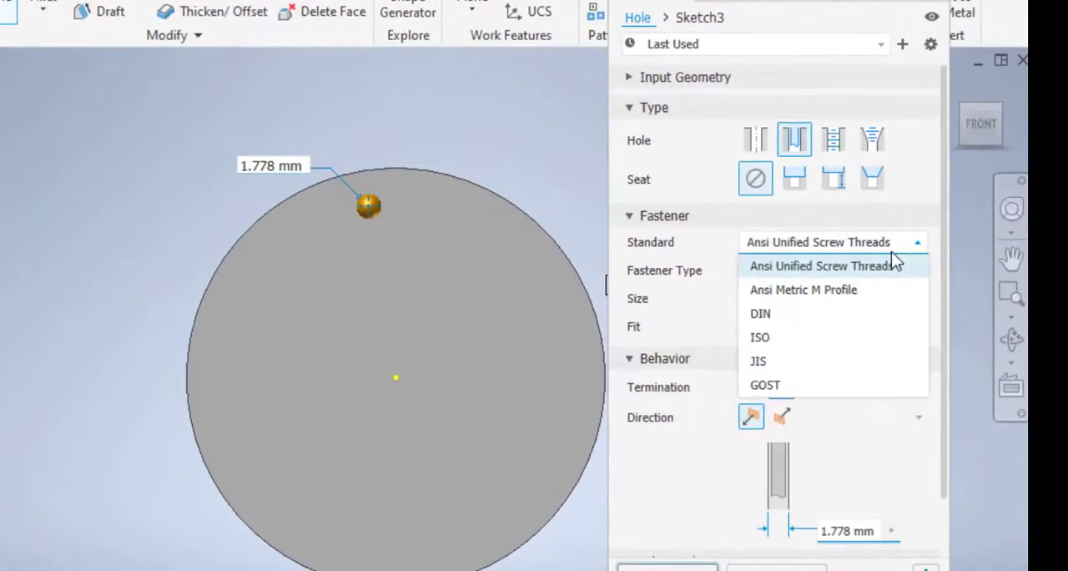
left_click(895, 265)
left_click(868, 271)
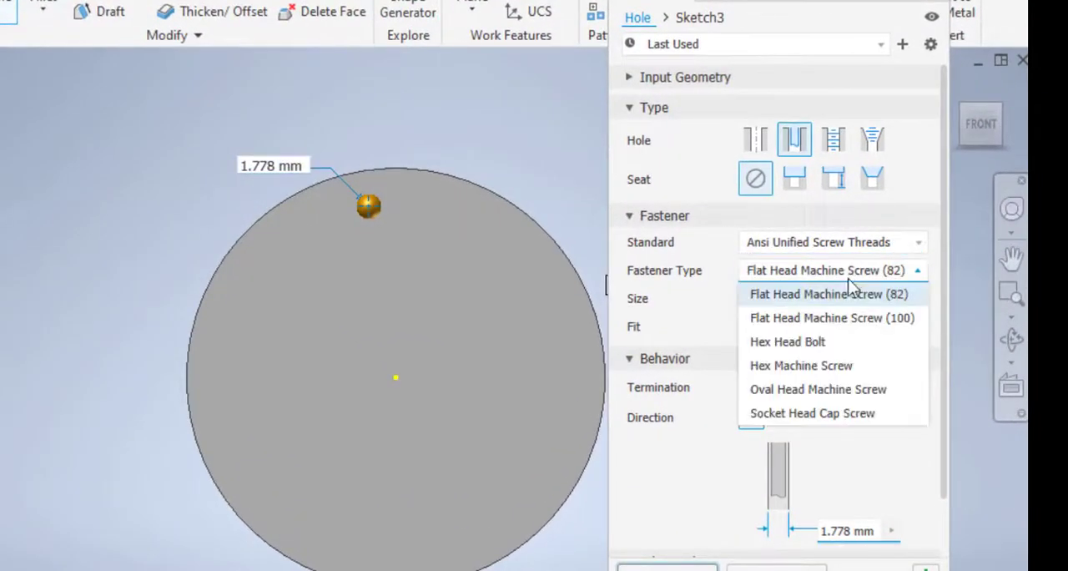
left_click(821, 341)
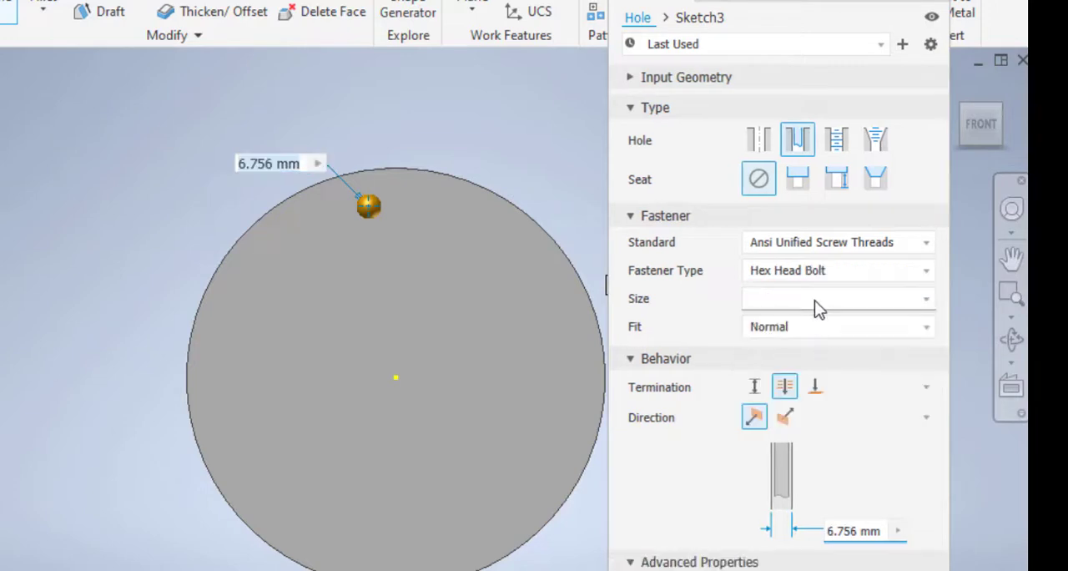
left_click(822, 299)
left_click(779, 511)
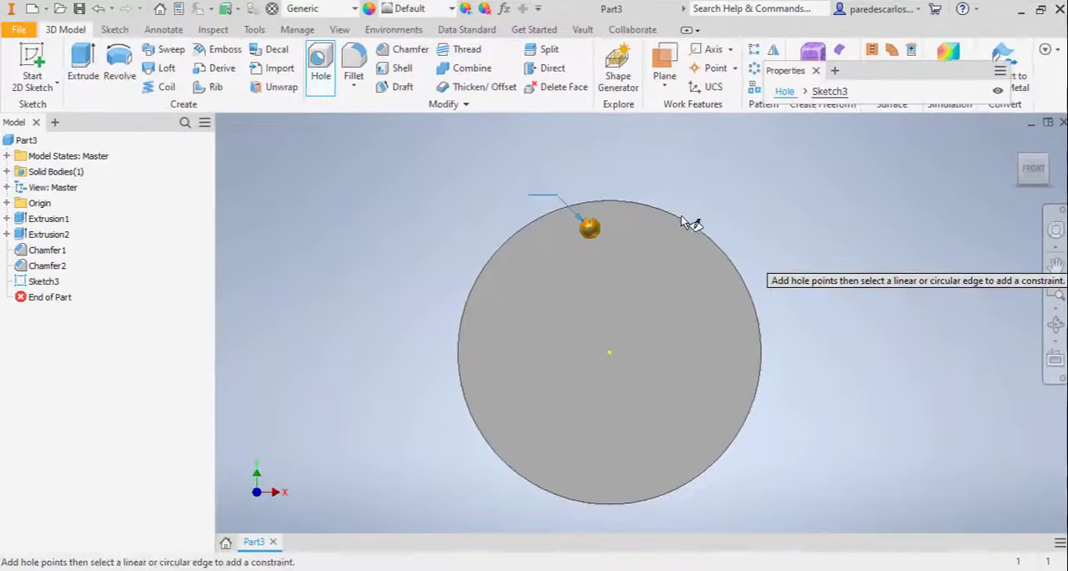
Open the hole's placement sketch and draw a circle centred at the origin, inside the disc's rim
left_click(829, 92)
middle_click_drag(780, 218, 776, 221)
left_click(120, 85)
left_click(141, 119)
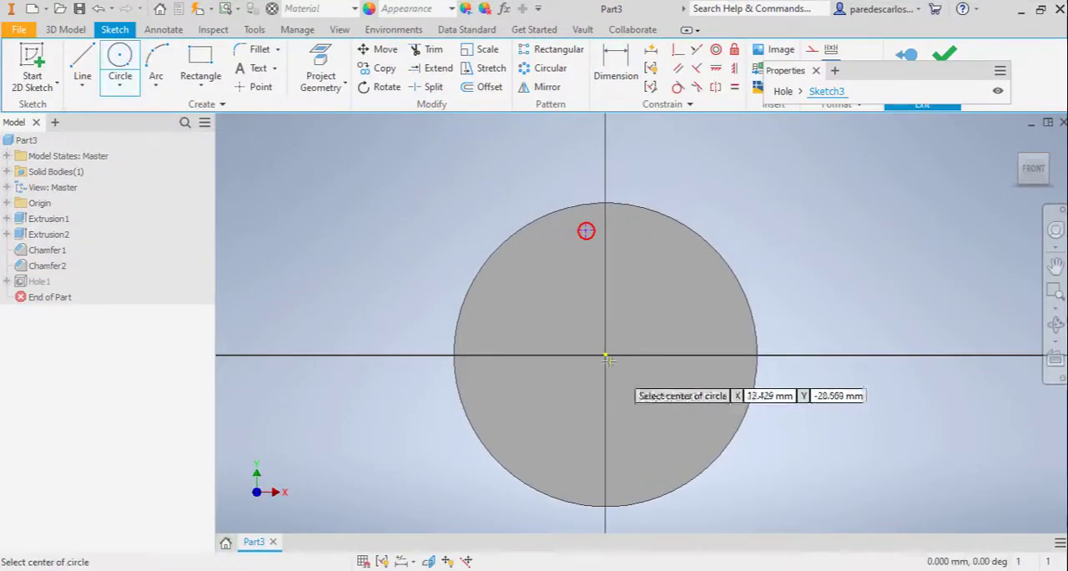
left_click(606, 356)
left_click(710, 308)
Set the circle's diameter to 410 mm and convert it to construction geometry
key("d")
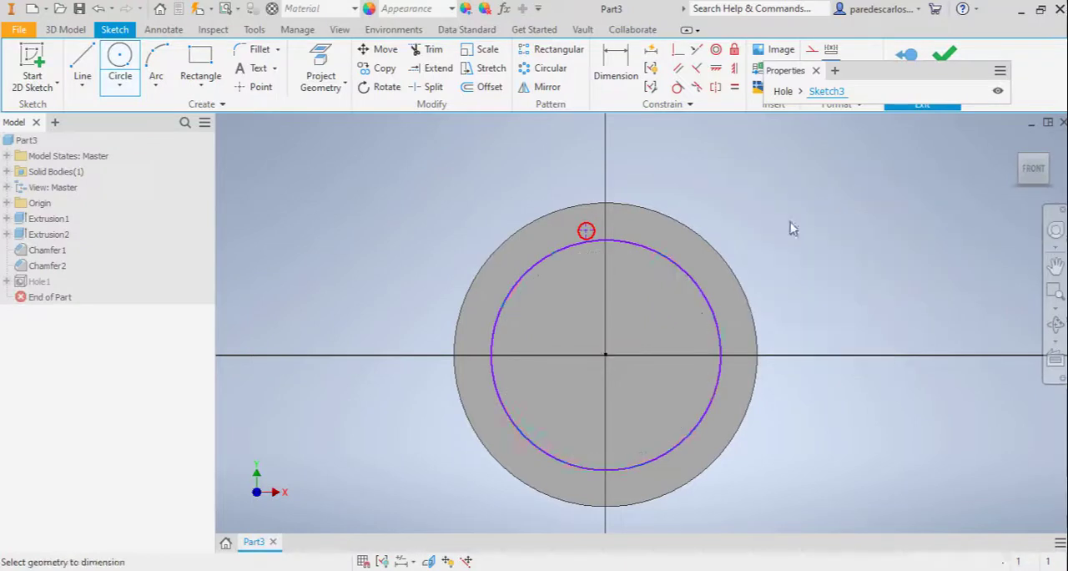
left_click(689, 273)
left_click(762, 215)
type("410")
key("Return")
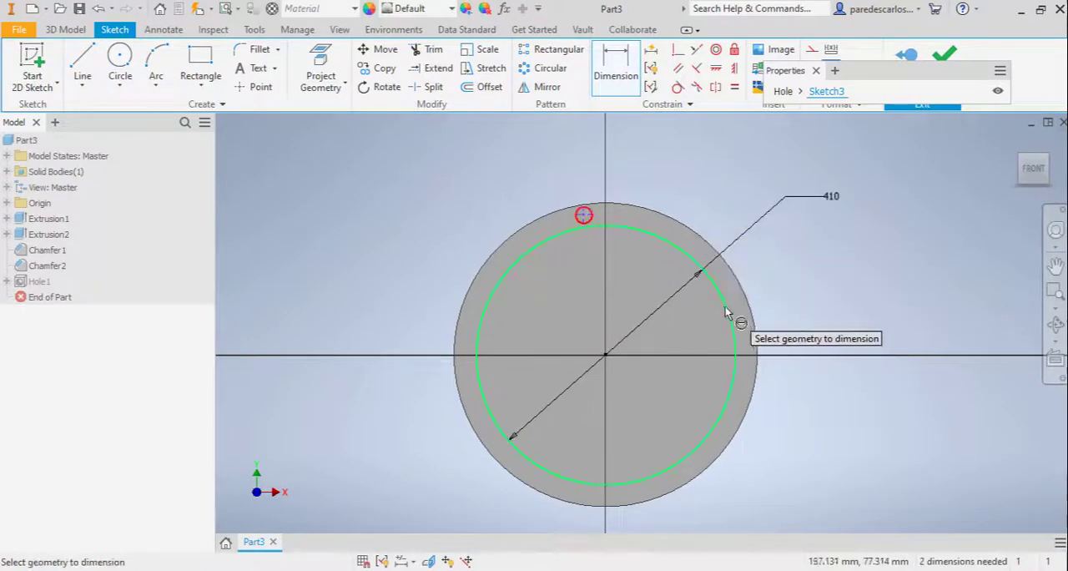
key("Escape")
left_click(725, 307)
left_click(812, 50)
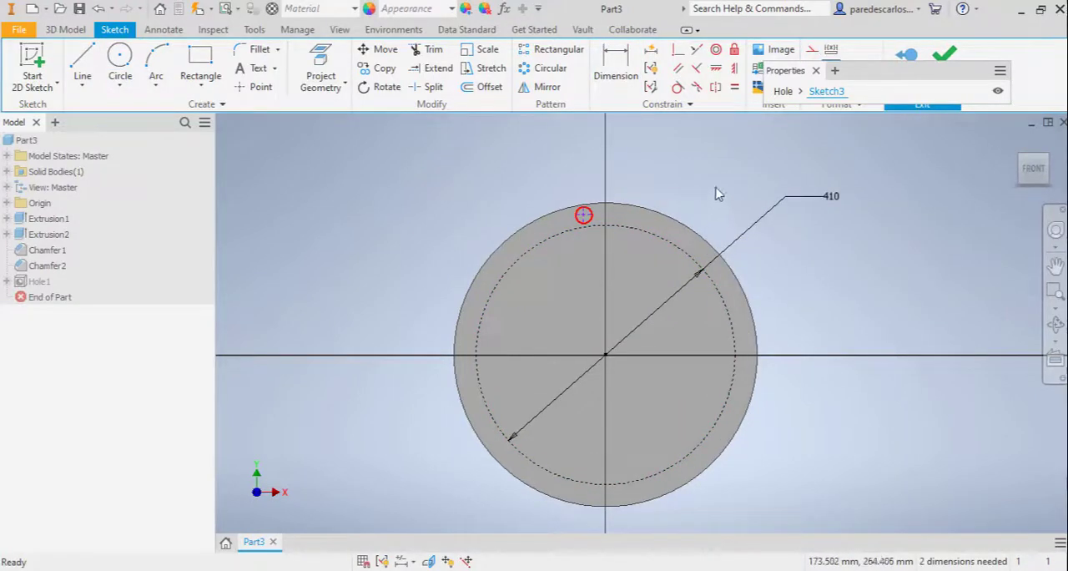
Constrain the hole point vertically above the origin and coincident with the 410 mm construction circle
middle_click_drag(697, 186, 699, 212)
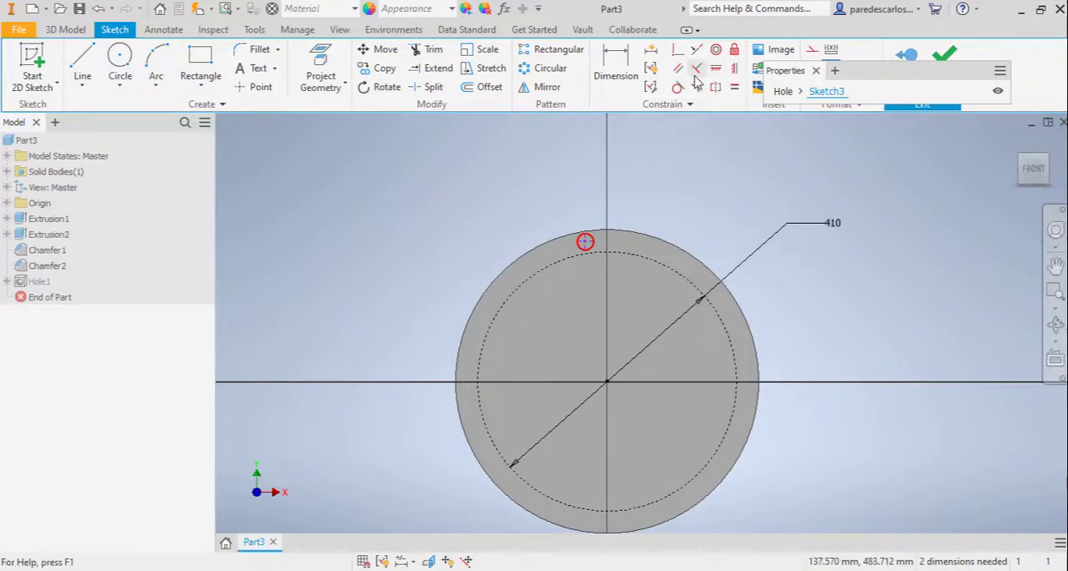
left_click(734, 68)
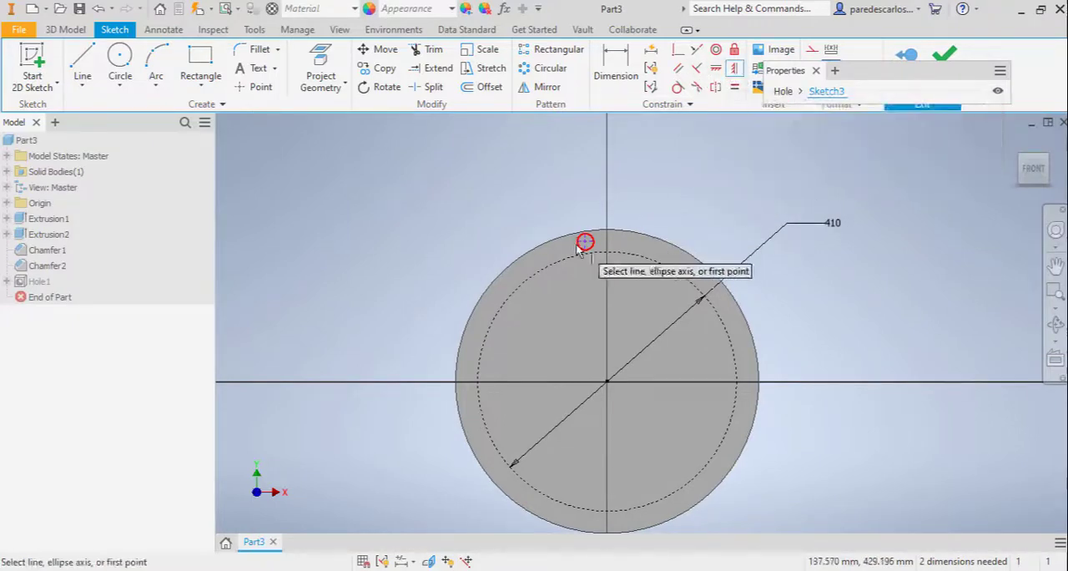
left_click(585, 241)
left_click(607, 381)
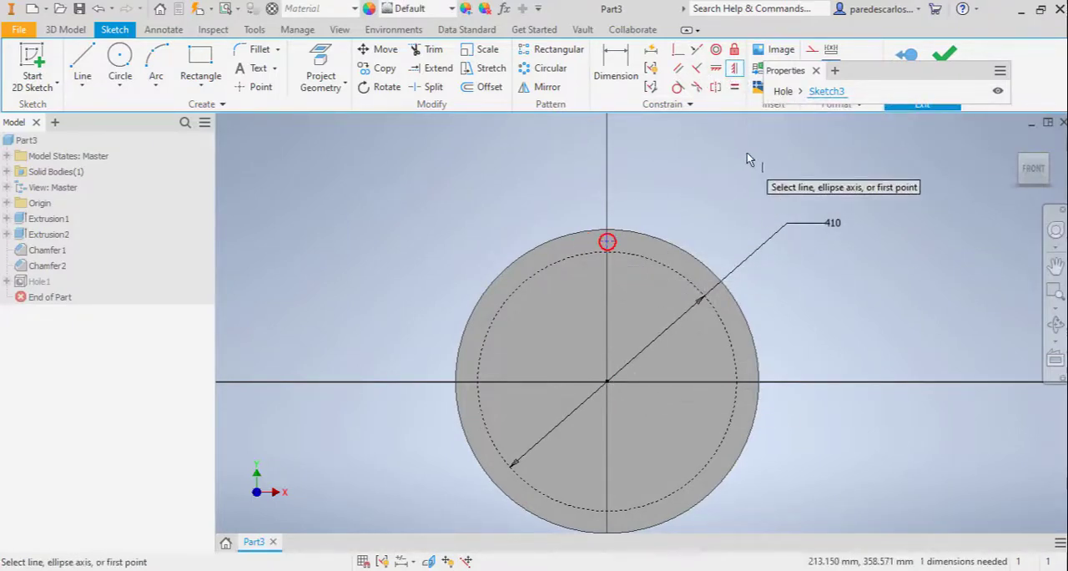
left_click(607, 242)
left_click(617, 253)
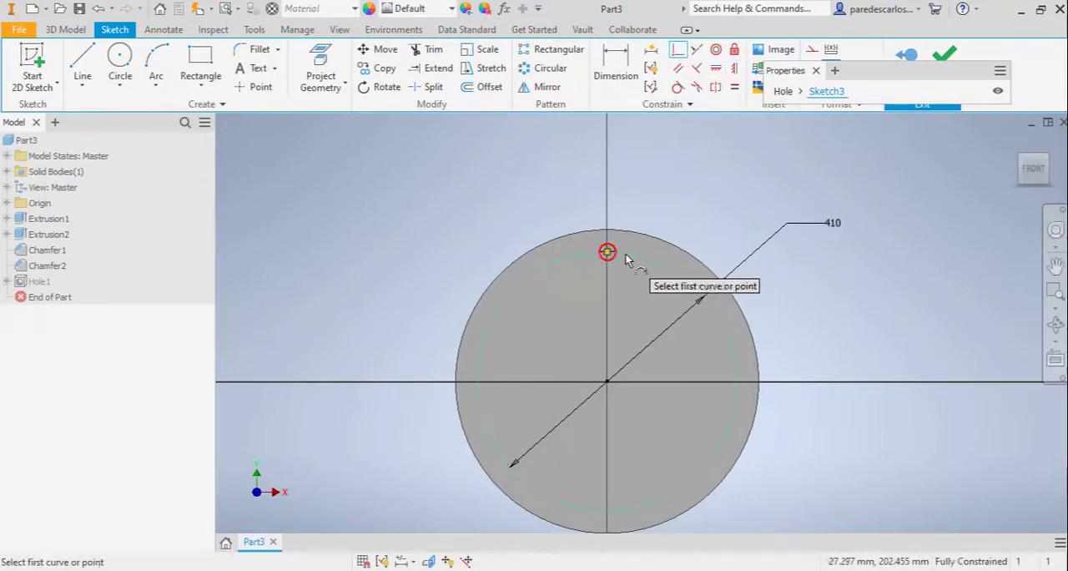
Create a circular pattern of the hole point around the origin with 20 instances over 360 degrees
left_click(550, 72)
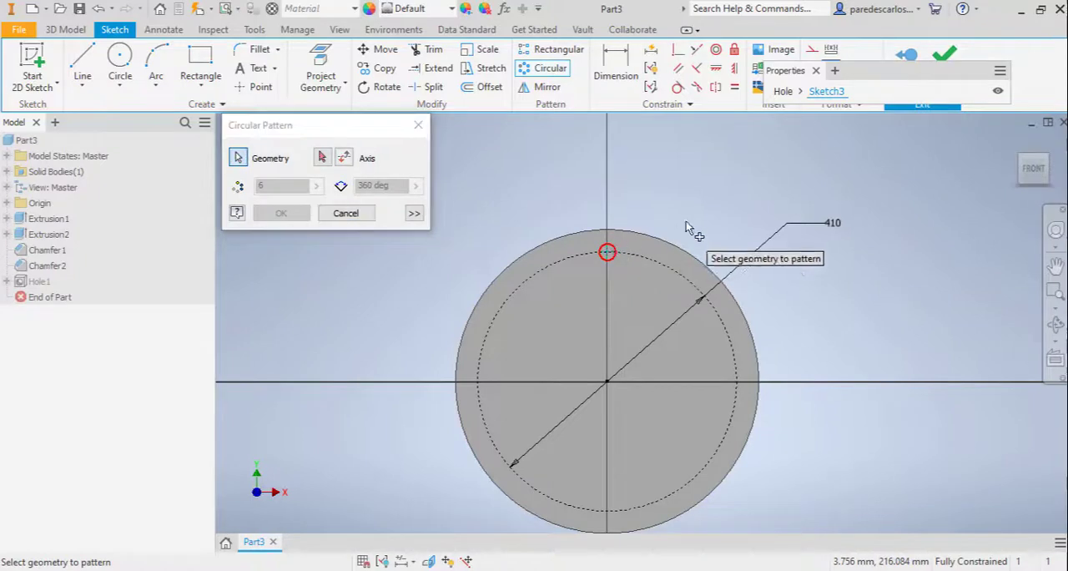
left_click(322, 160)
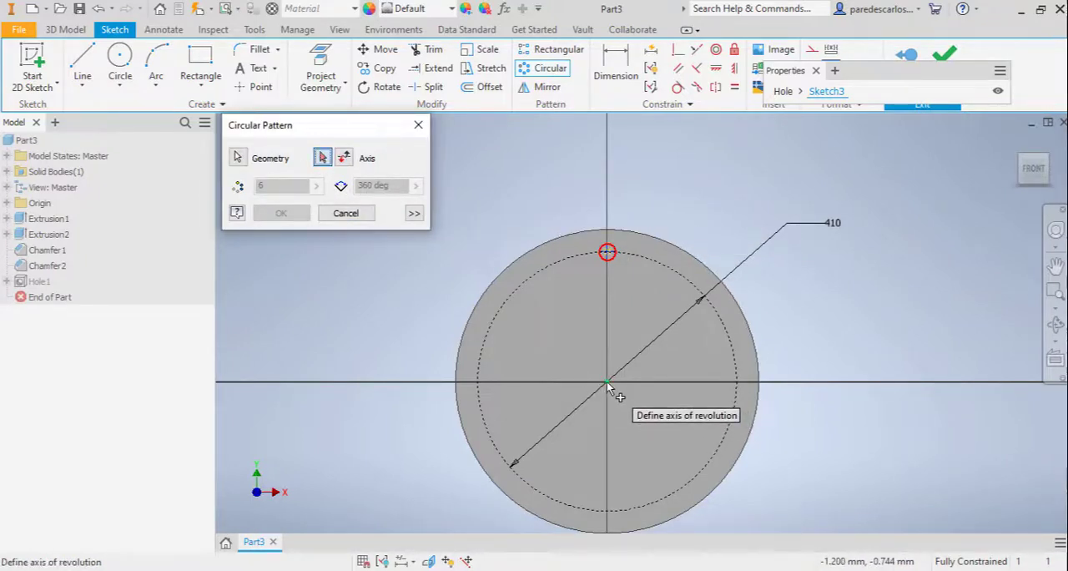
left_click(607, 383)
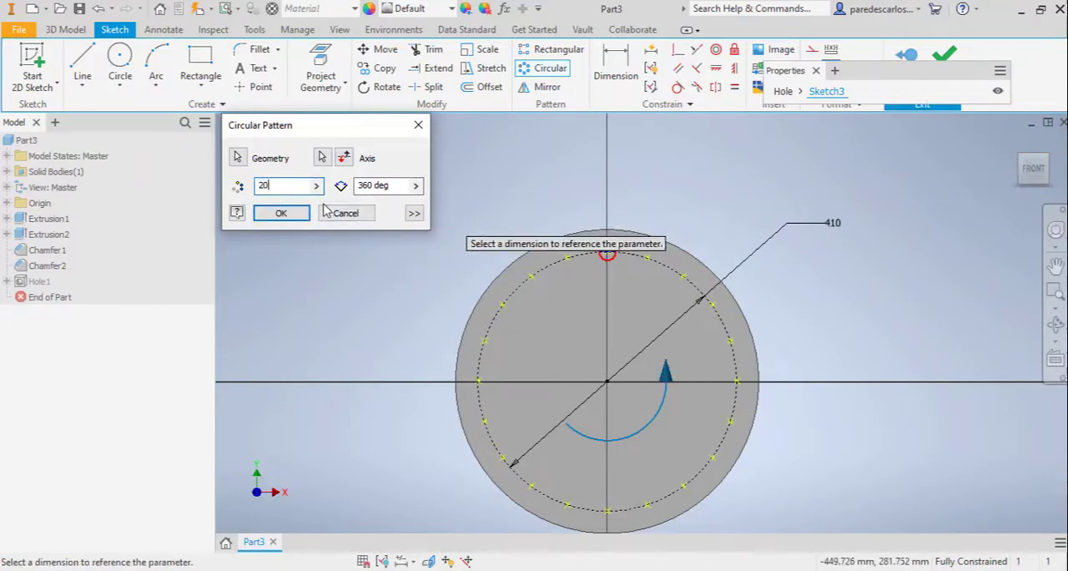
left_click(282, 215)
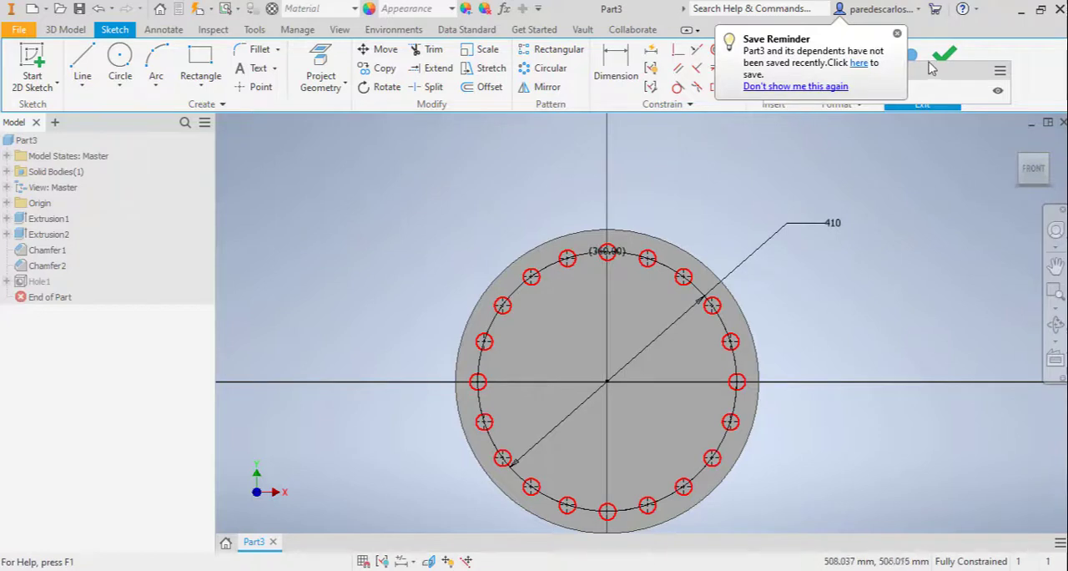
Return to the hole feature and create the patterned clearance holes through the flange
left_click_drag(931, 68, 924, 170)
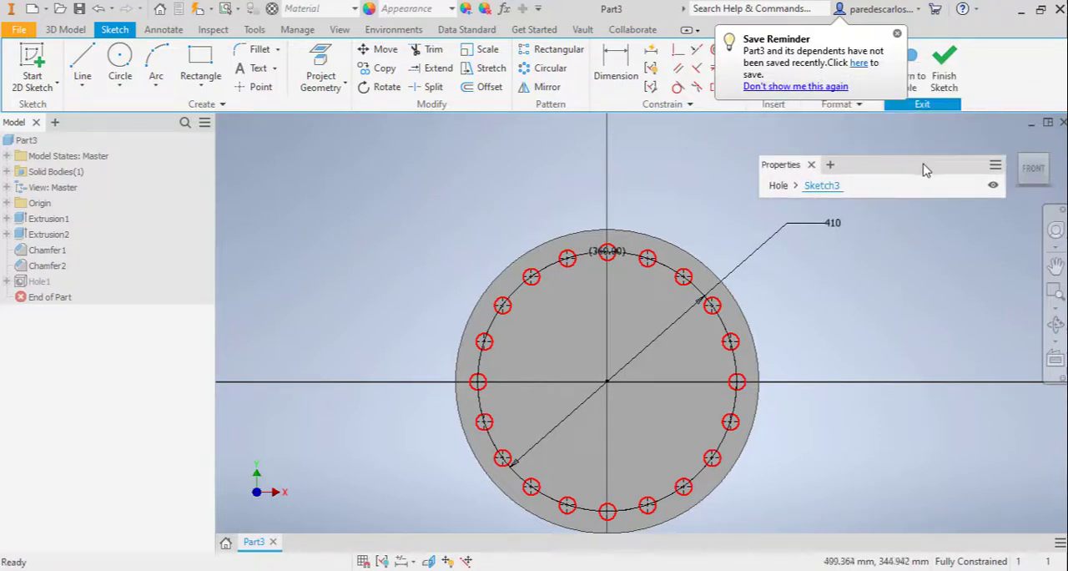
left_click(780, 187)
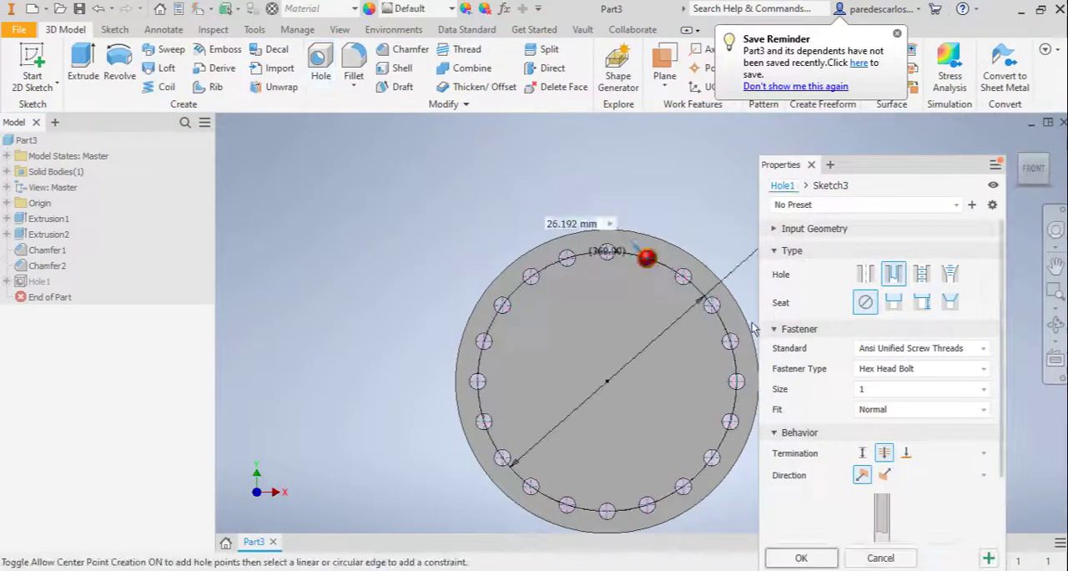
middle_click_drag(657, 210, 561, 181)
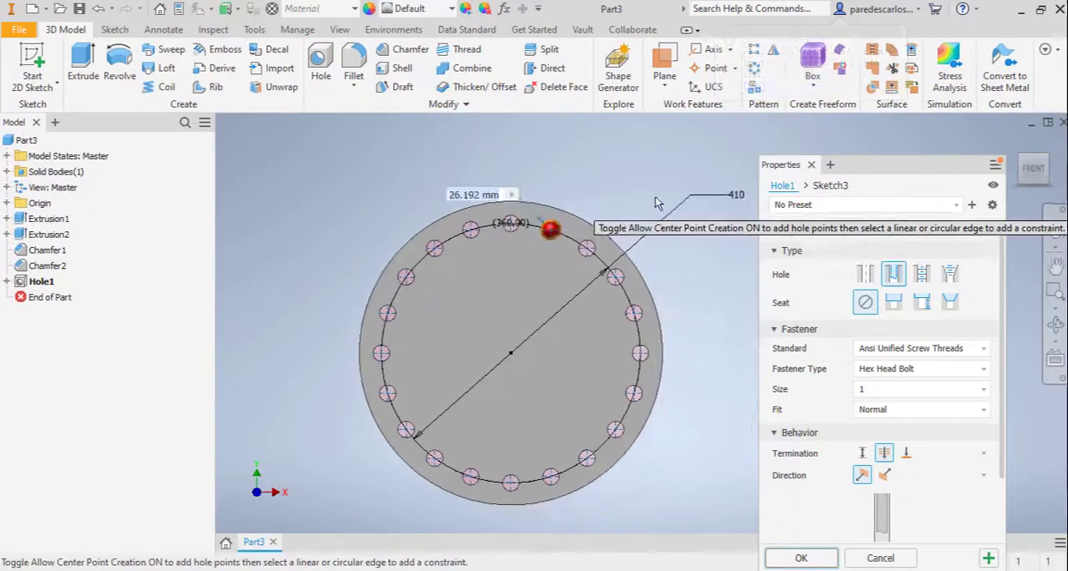
middle_click_drag(628, 195, 574, 219, "shift")
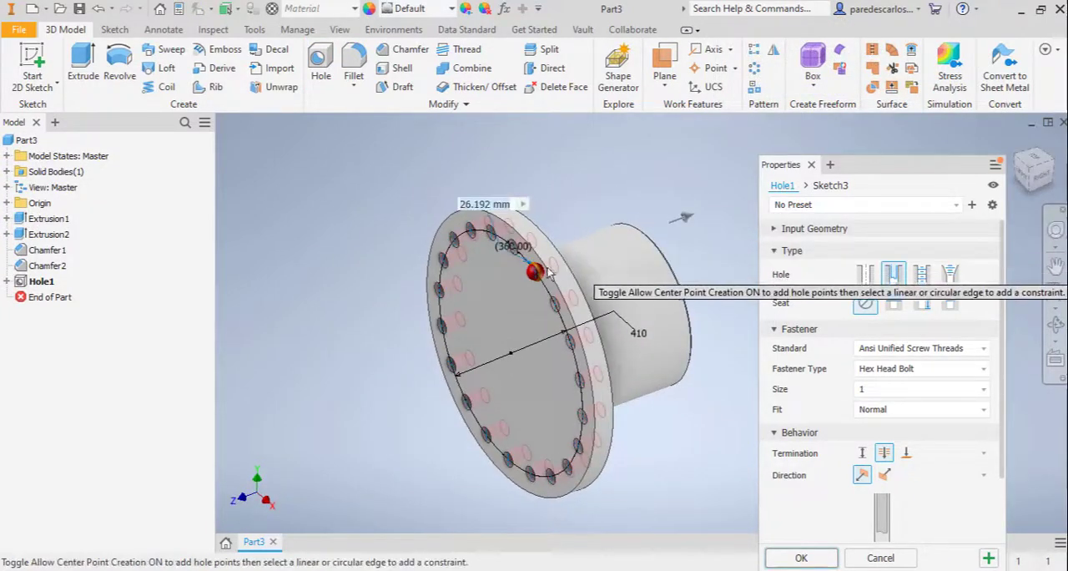
left_click(801, 558)
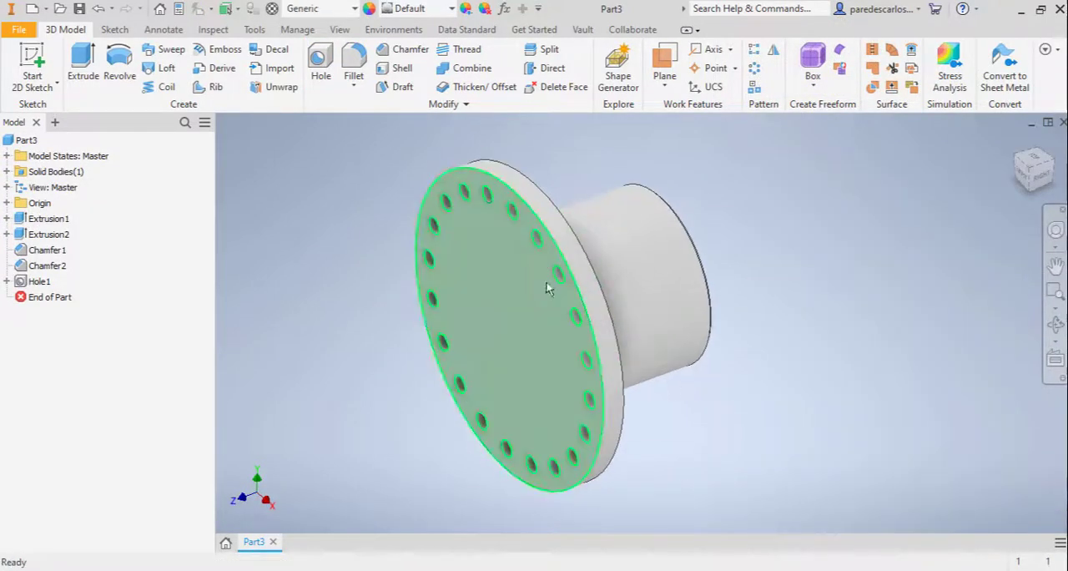
Start a sketch on the flange's front face and draw a circle about 174 mm in diameter at the origin
left_click(56, 81)
left_click(510, 318)
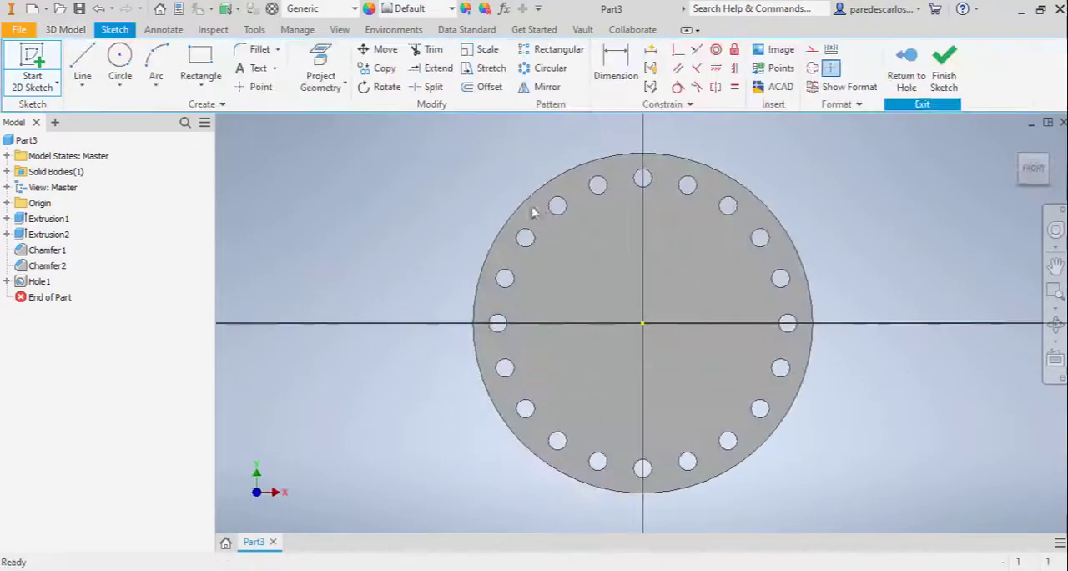
left_click(120, 57)
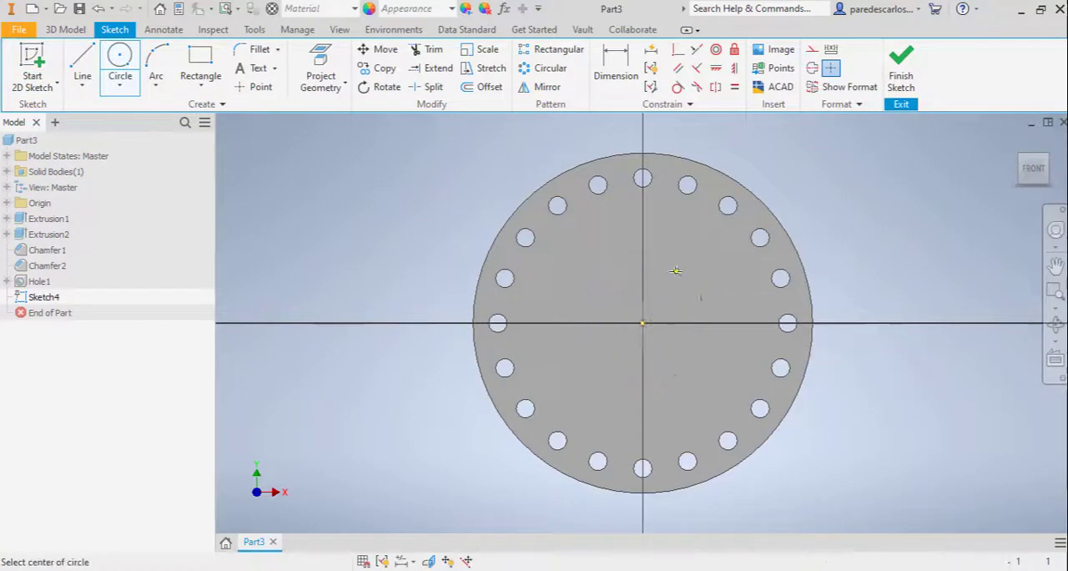
left_click(642, 323)
left_click(676, 270)
Dimension the central circle with a diameter of 125 mm
right_click(960, 167)
left_click(887, 191)
left_click(685, 279)
left_click(736, 267)
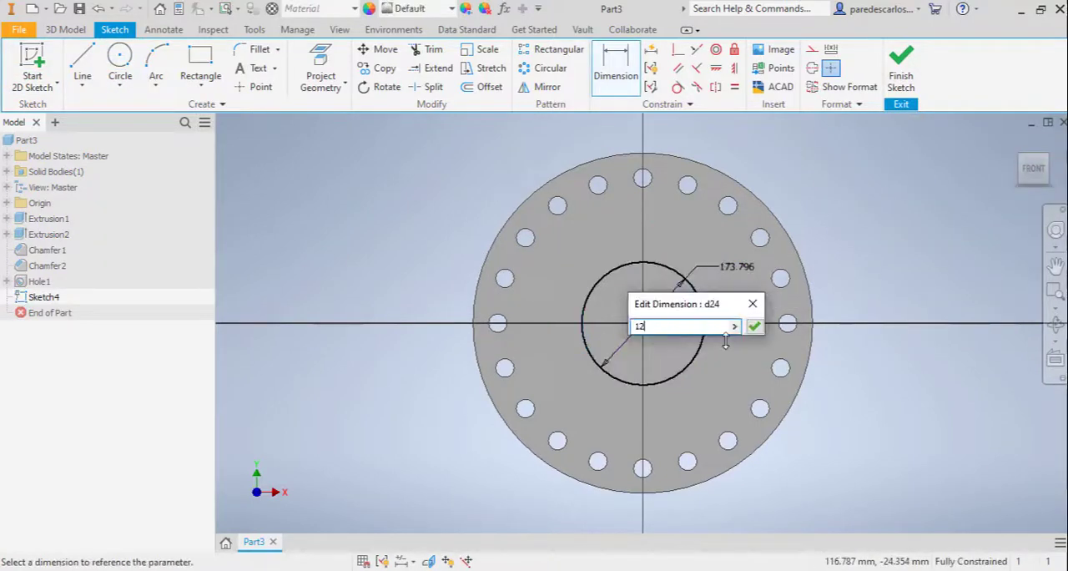
type("125")
left_click(754, 326)
Draw a small two-point centre rectangle just above the 125 mm circle, slightly left of the vertical axis
left_click(200, 84)
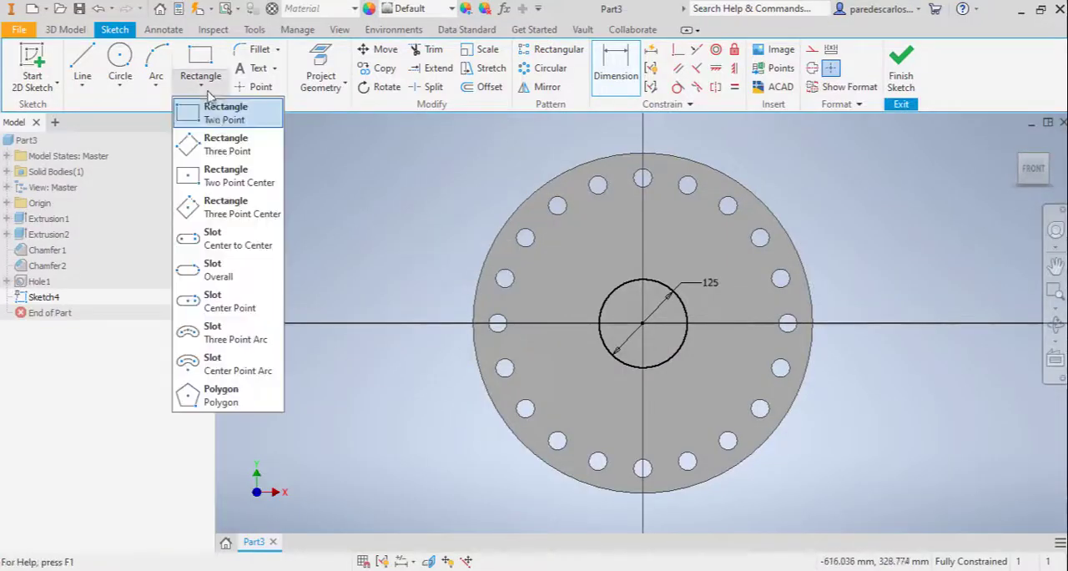
left_click(221, 177)
scroll(625, 263, "up", 3)
left_click(620, 256)
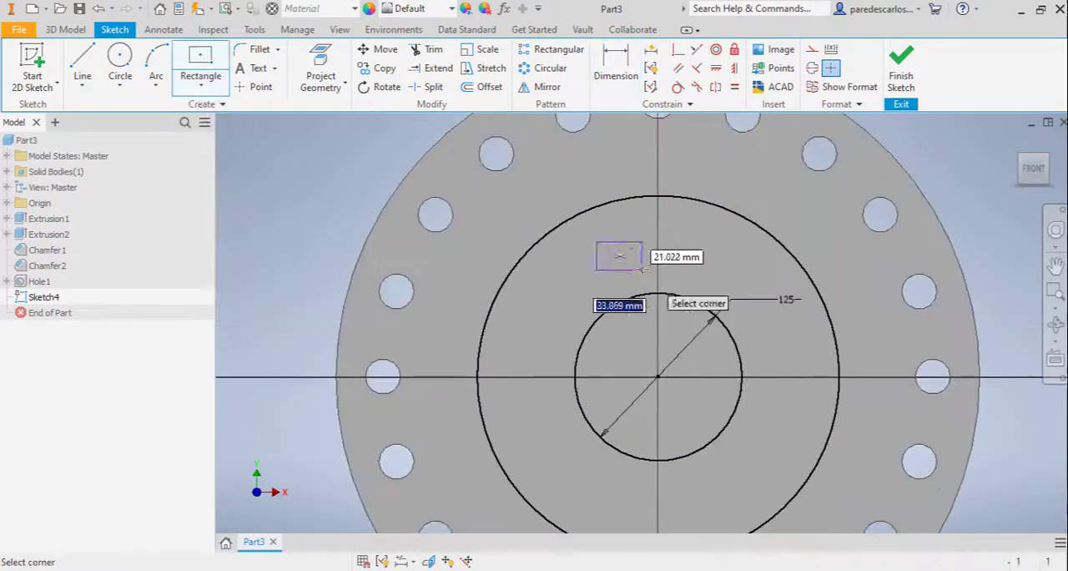
left_click(597, 267)
scroll(617, 258, "up", 3)
scroll(659, 272, "down", 4)
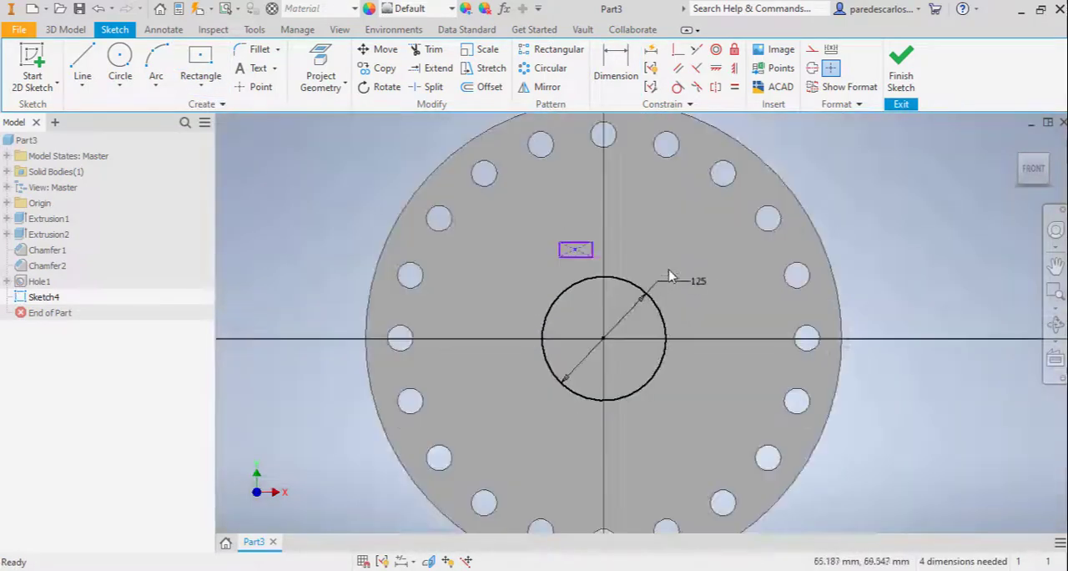
Align the keyway rectangle's centre point vertically with the centre of the 125 mm circle
middle_click_drag(632, 228, 616, 242)
left_click(735, 69)
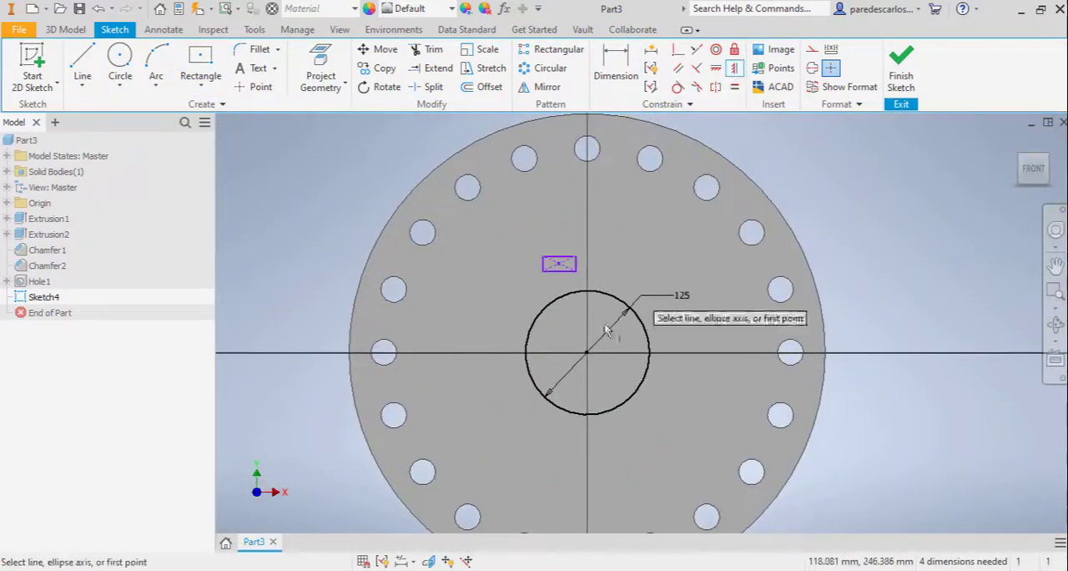
left_click(586, 352)
left_click(559, 263)
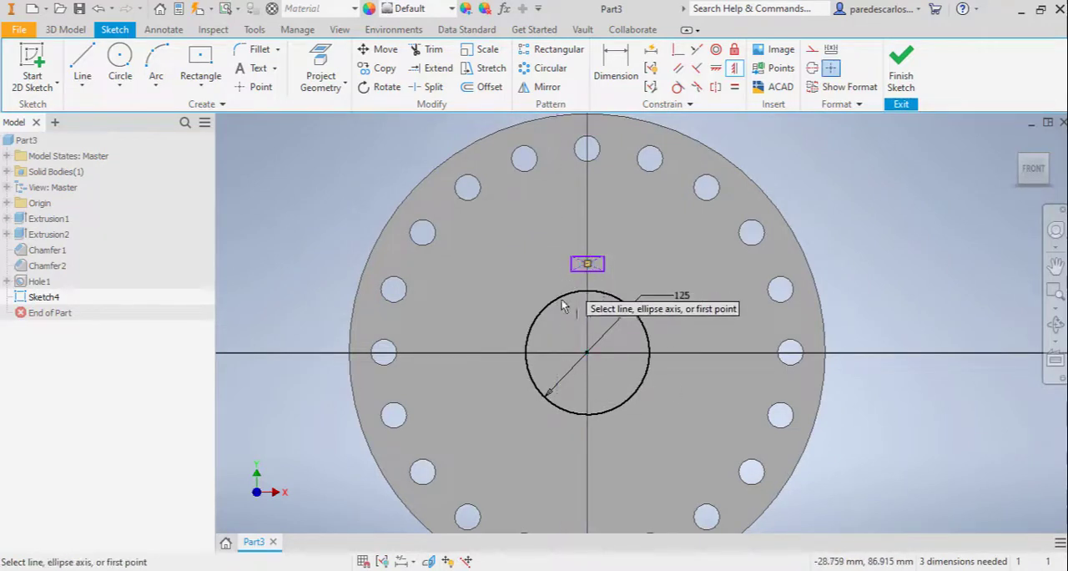
Constrain the rectangle's lower-right corner coincident with the 125 mm circle
left_click(678, 52)
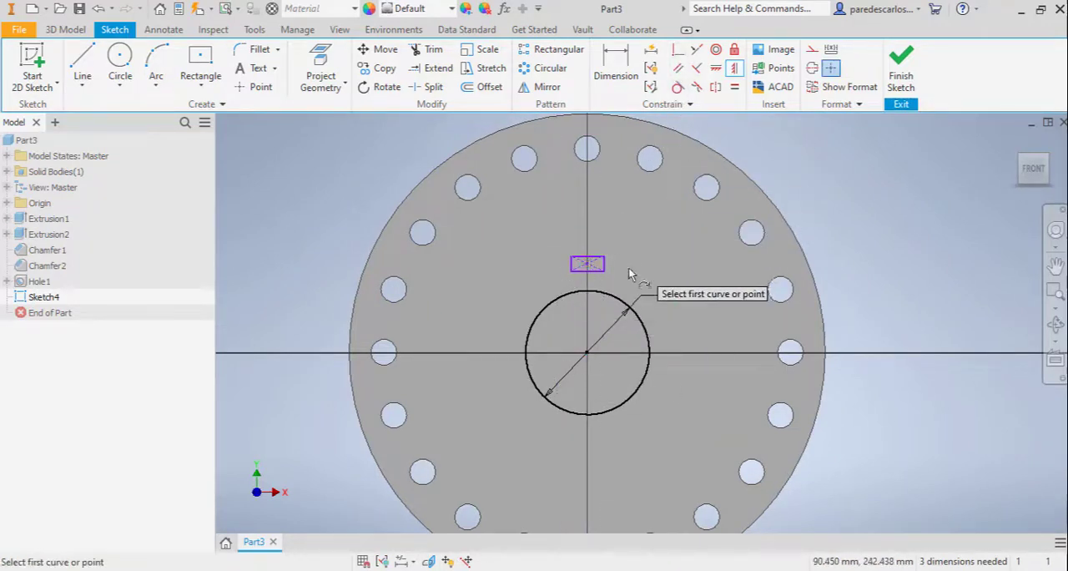
left_click(606, 272)
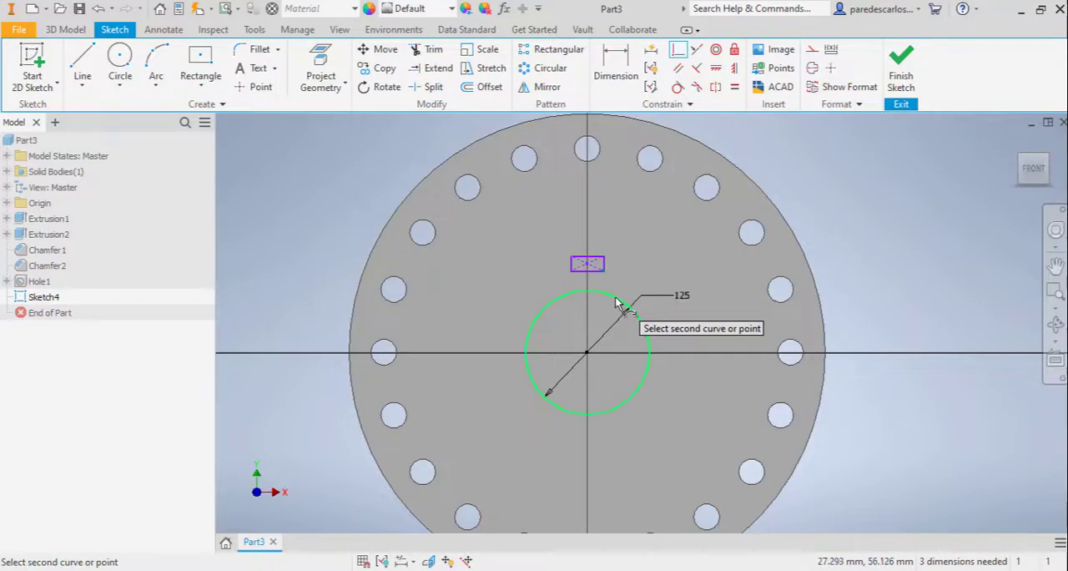
left_click(617, 295)
Dimension the keyway rectangle's width as 32 mm
right_click(674, 242)
left_click(642, 264)
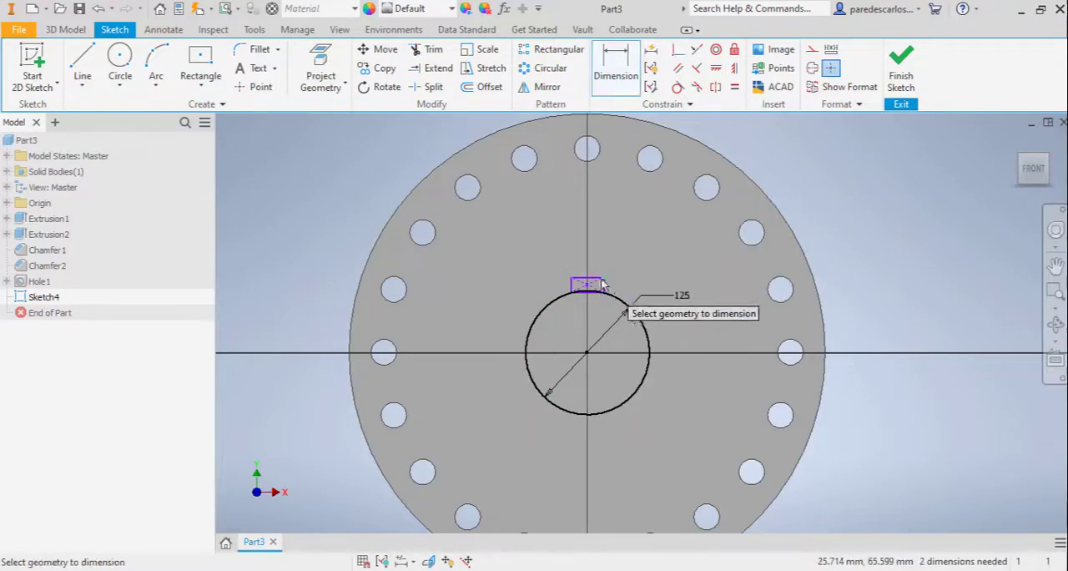
left_click(595, 278)
left_click(611, 241)
type("32.7011746")
key("Return")
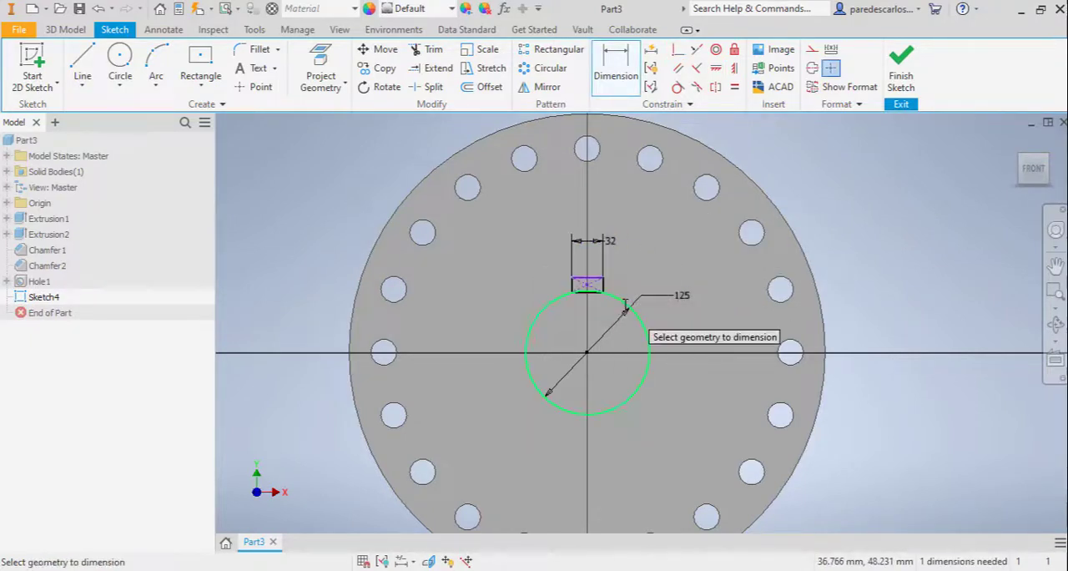
Dimension the keyway rectangle's height as 7.4 mm
scroll(614, 292, "up", 5)
scroll(622, 292, "down", 3)
left_click(600, 275)
left_click(662, 287)
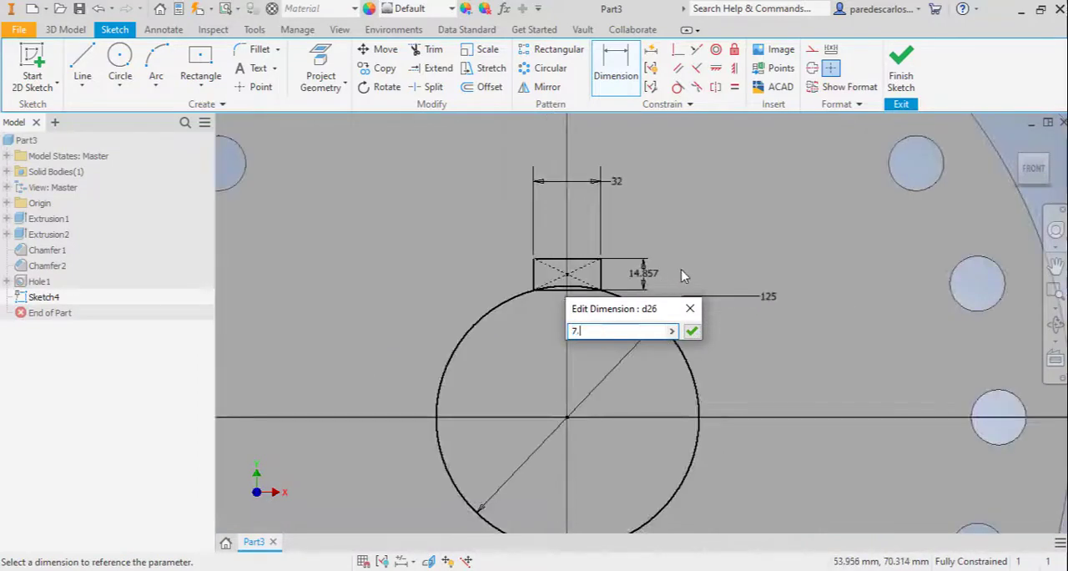
left_click(693, 332)
scroll(575, 313, "up", 4)
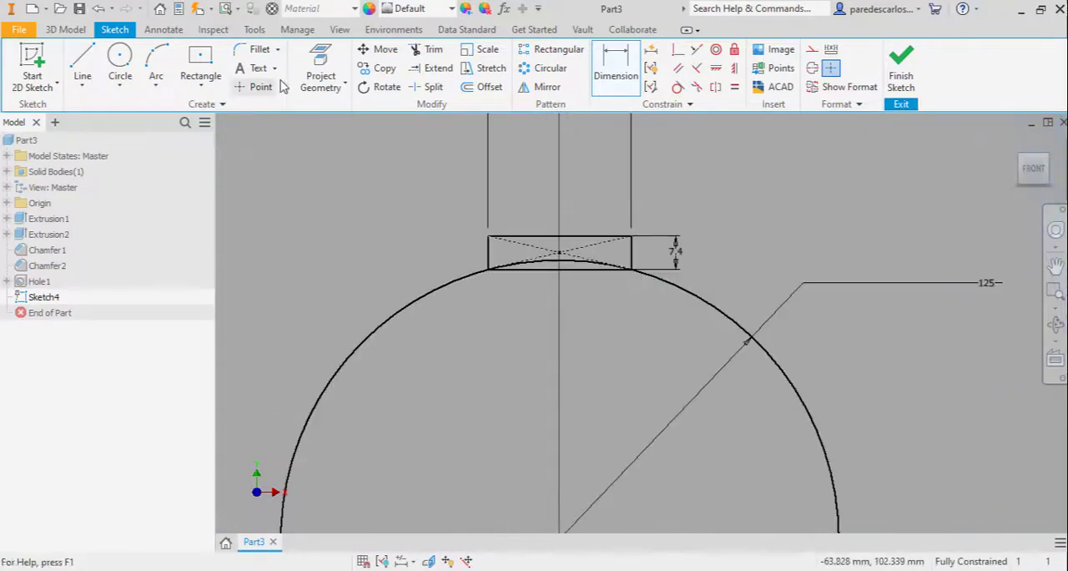
Try to trim the keyway rectangle's lower edge inside the circle
left_click(434, 52)
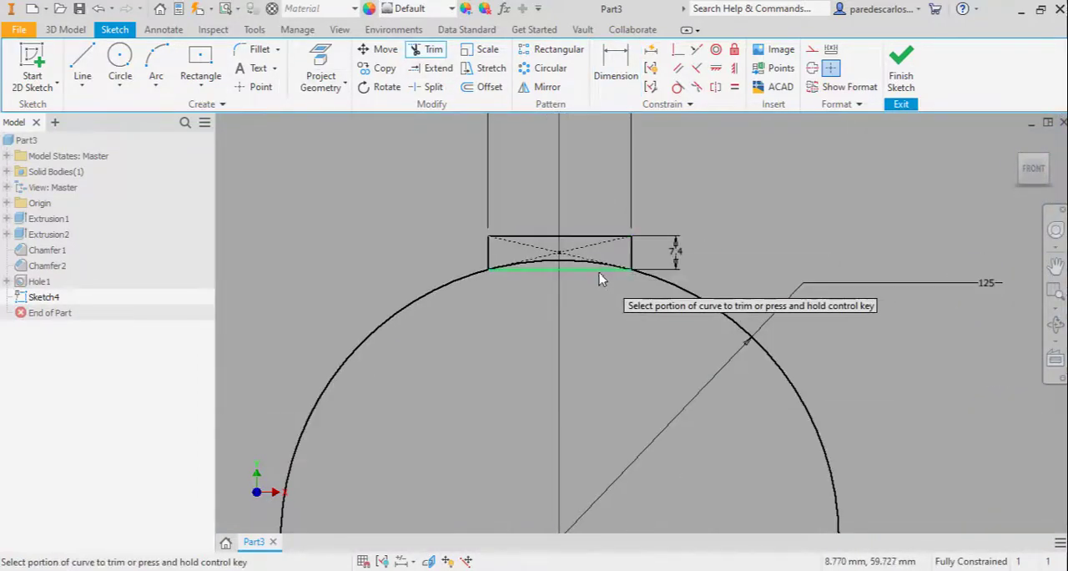
left_click(599, 271)
left_click(357, 147)
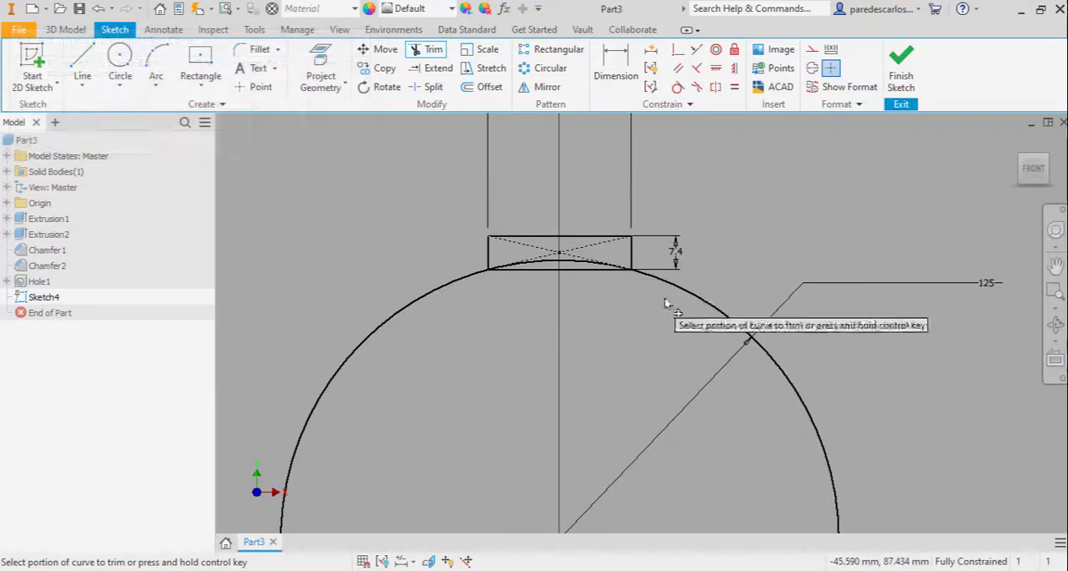
Finish the sketch and start an extrusion with the bore circle and keyway regions as its three profiles
left_click(901, 79)
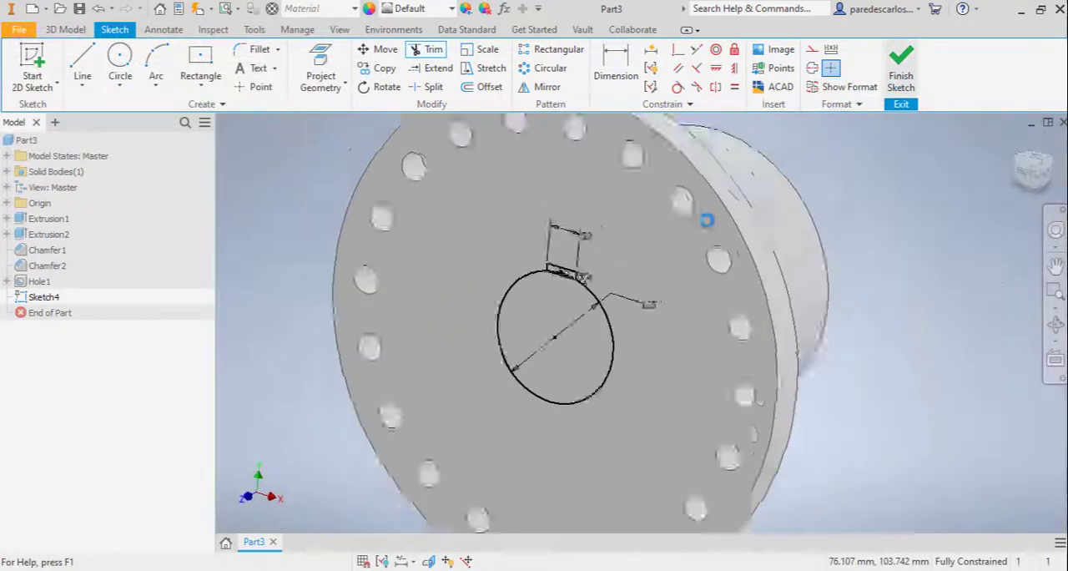
scroll(581, 325, "down", 3)
scroll(594, 336, "up", 3)
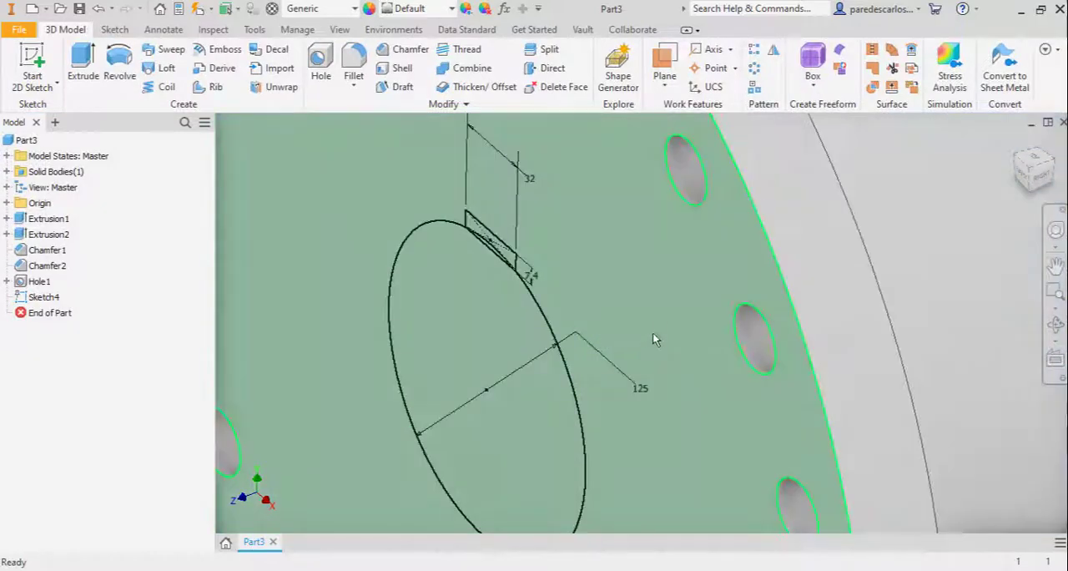
middle_click_drag(653, 332, 686, 310, "shift")
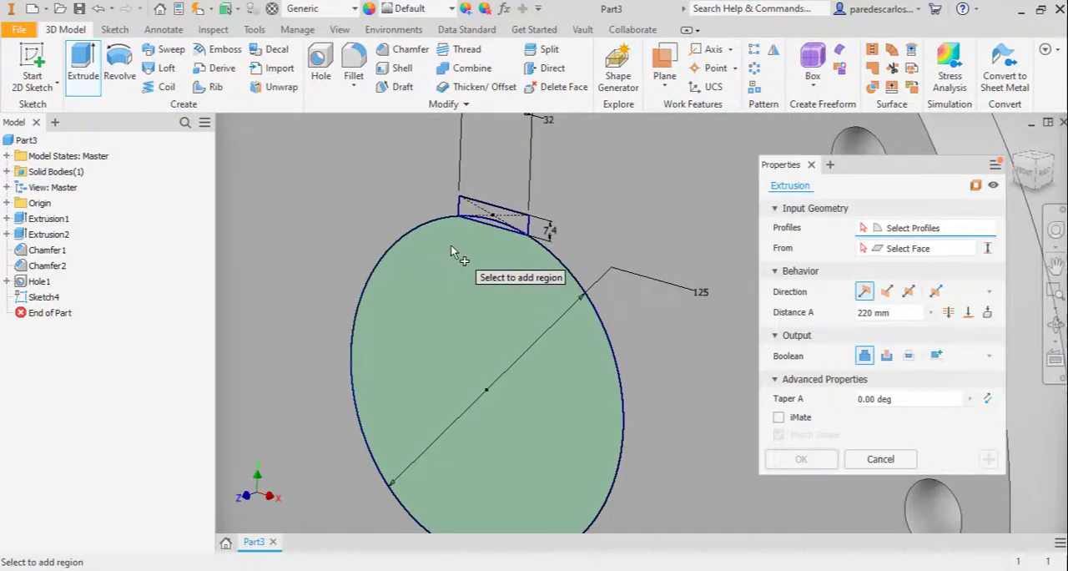
left_click(452, 249)
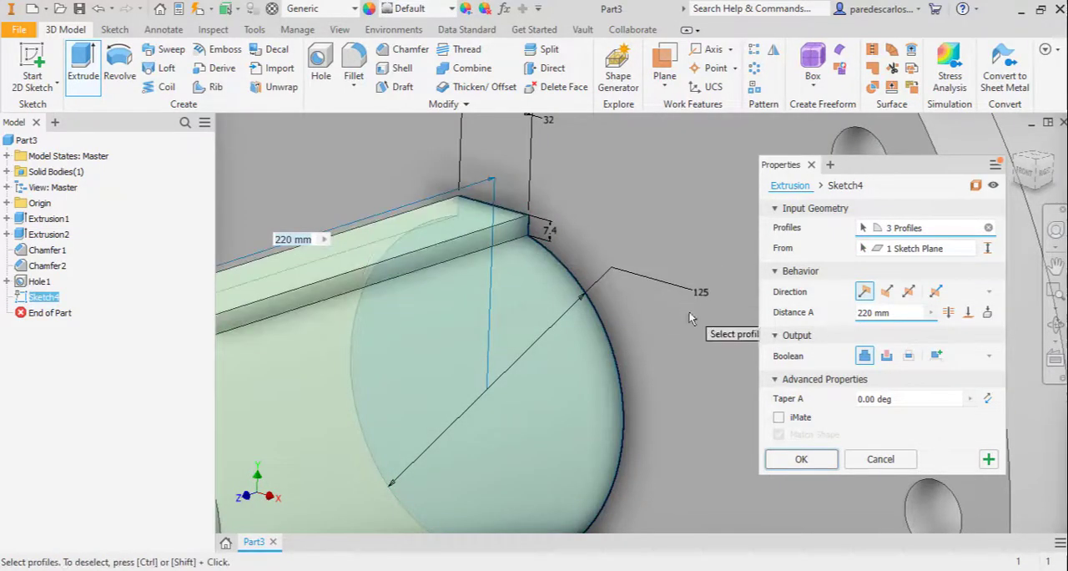
Cut the bore and keyway profiles backwards through the entire flange and hub with the Through All extent
scroll(658, 328, "up", 5)
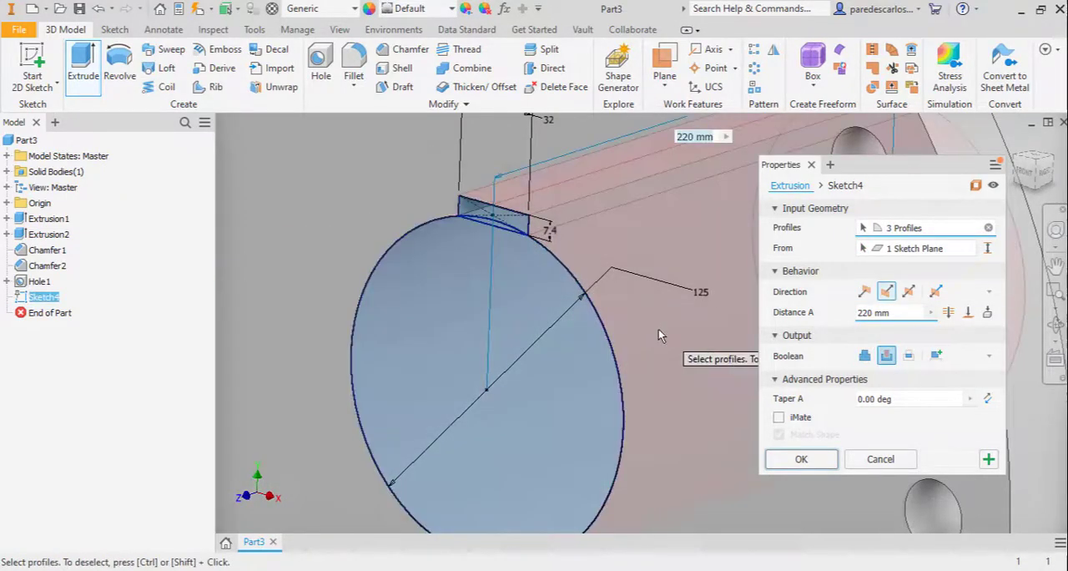
middle_click_drag(521, 329, 334, 315)
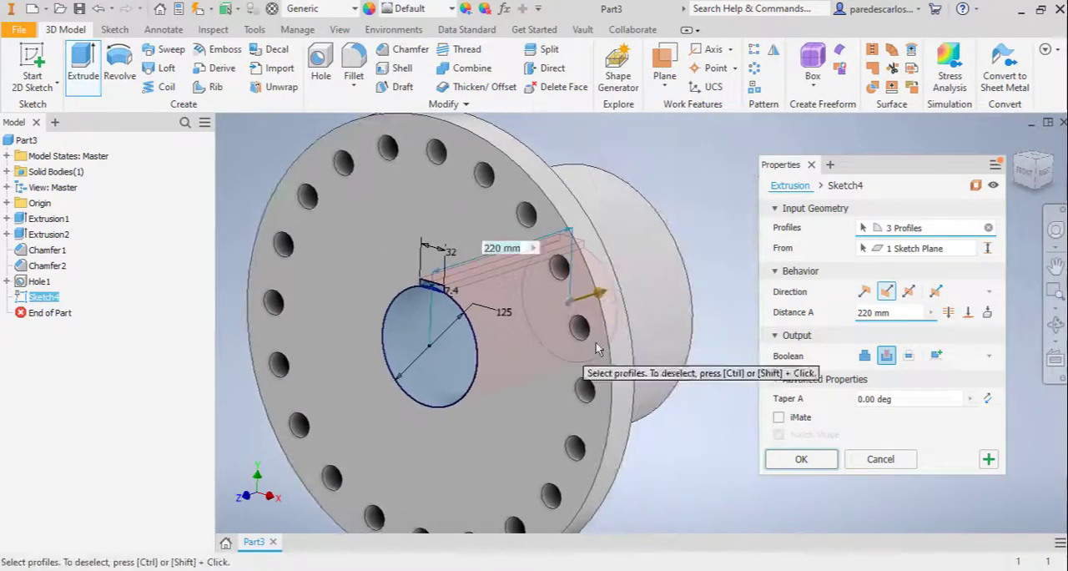
middle_click_drag(672, 346, 642, 361, "shift")
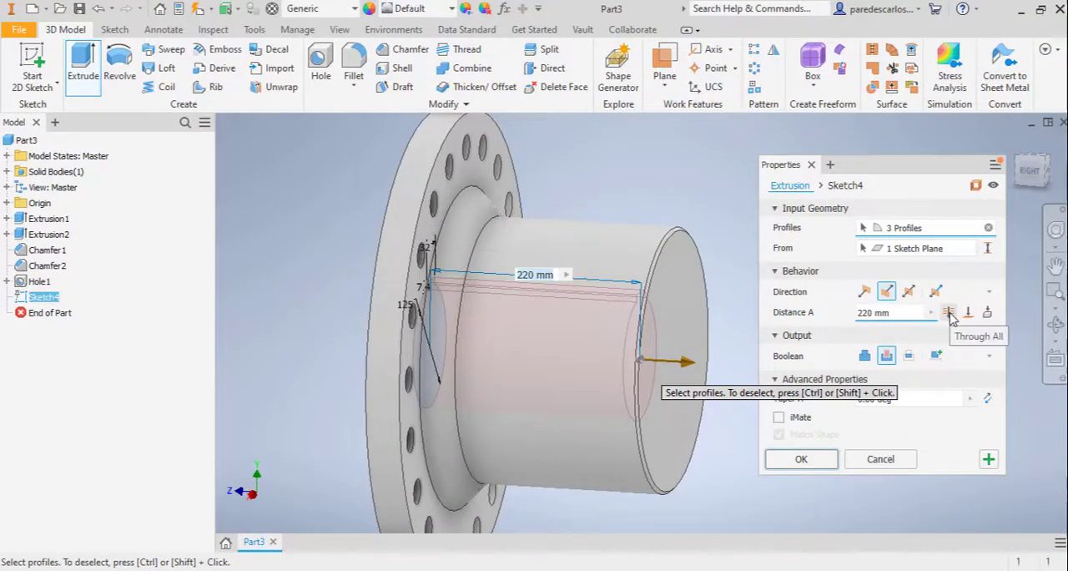
left_click(949, 313)
key("F6")
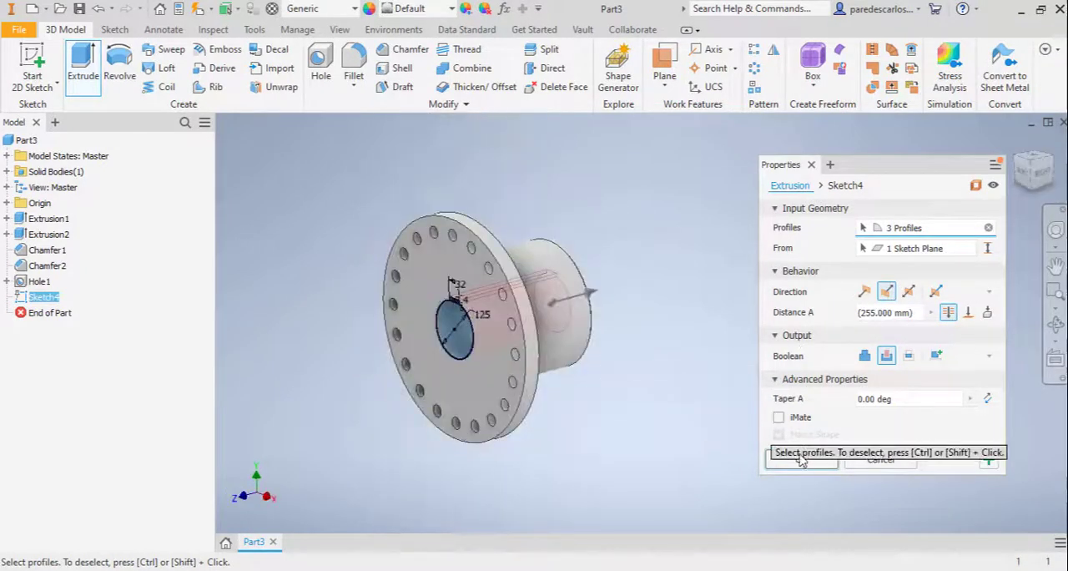
left_click(802, 461)
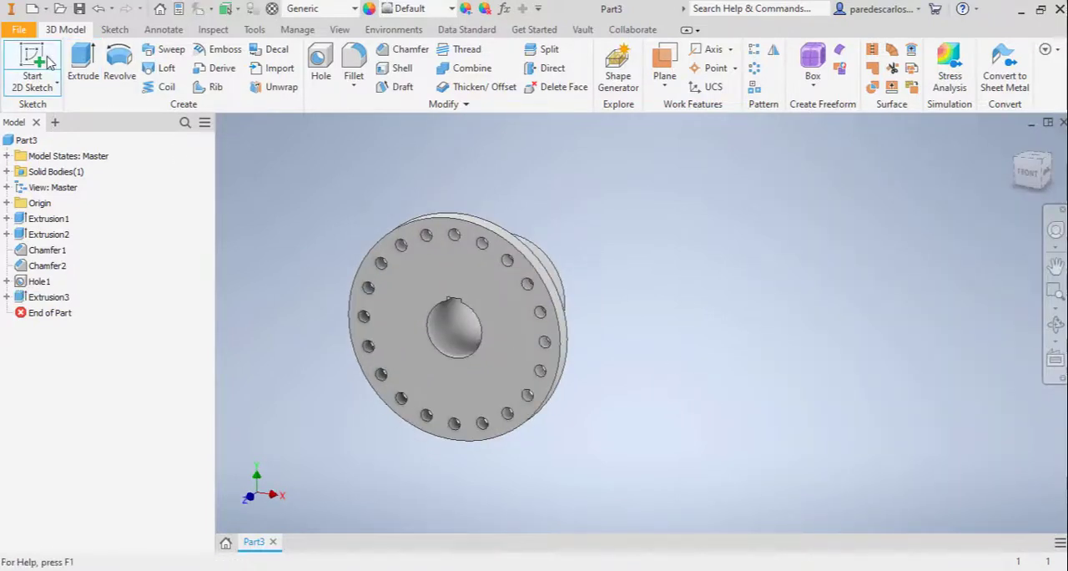
Start a sketch on the flange's front face and draw a circle about 274 mm in diameter at the origin
key("s")
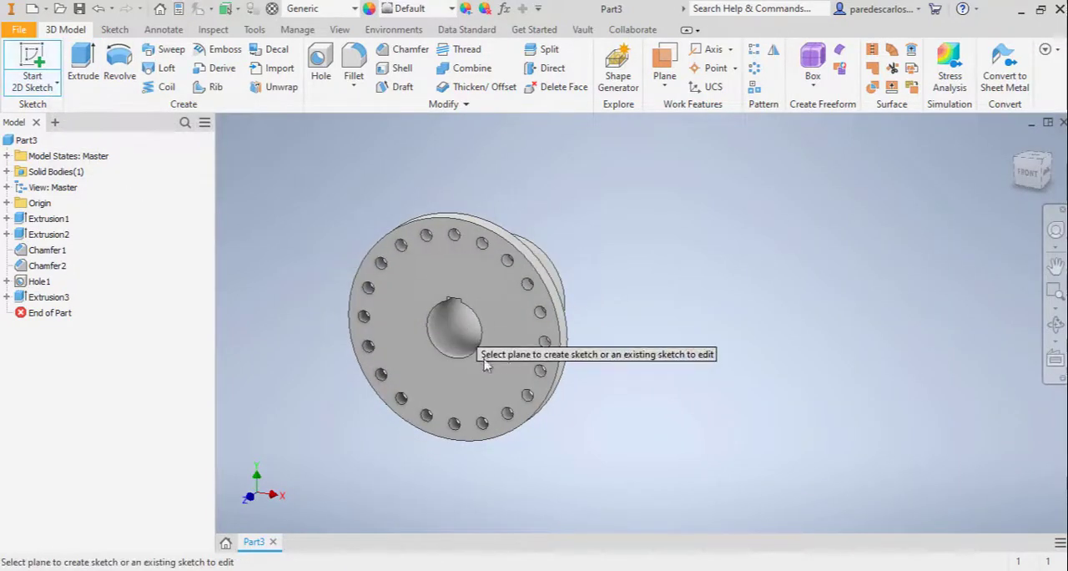
left_click(529, 322)
left_click(119, 57)
left_click(643, 323)
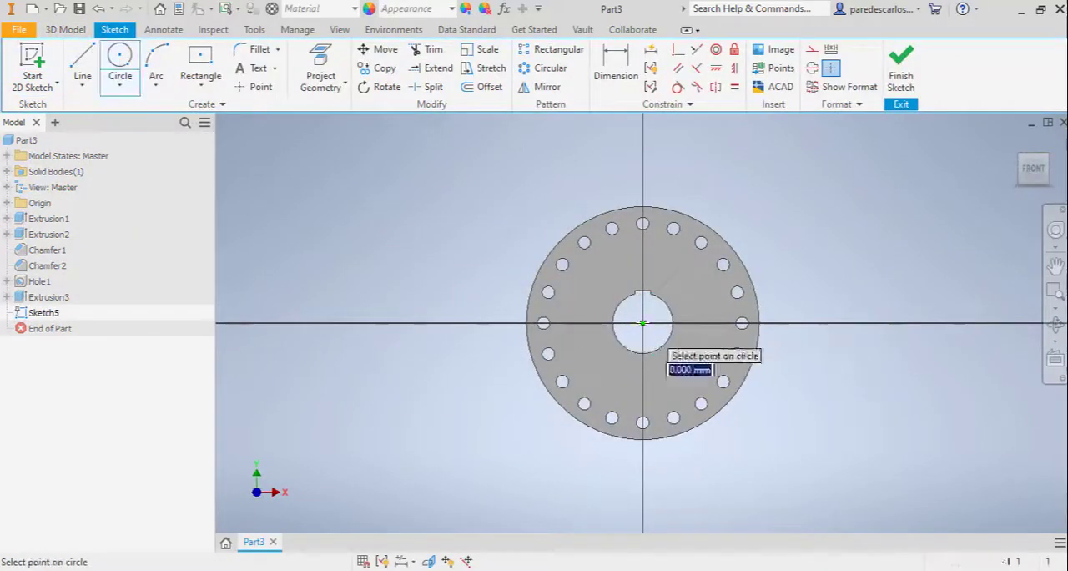
left_click(681, 268)
Dimension the new circle on the flange face with a diameter of 310 mm
right_click(810, 219)
left_click(724, 241)
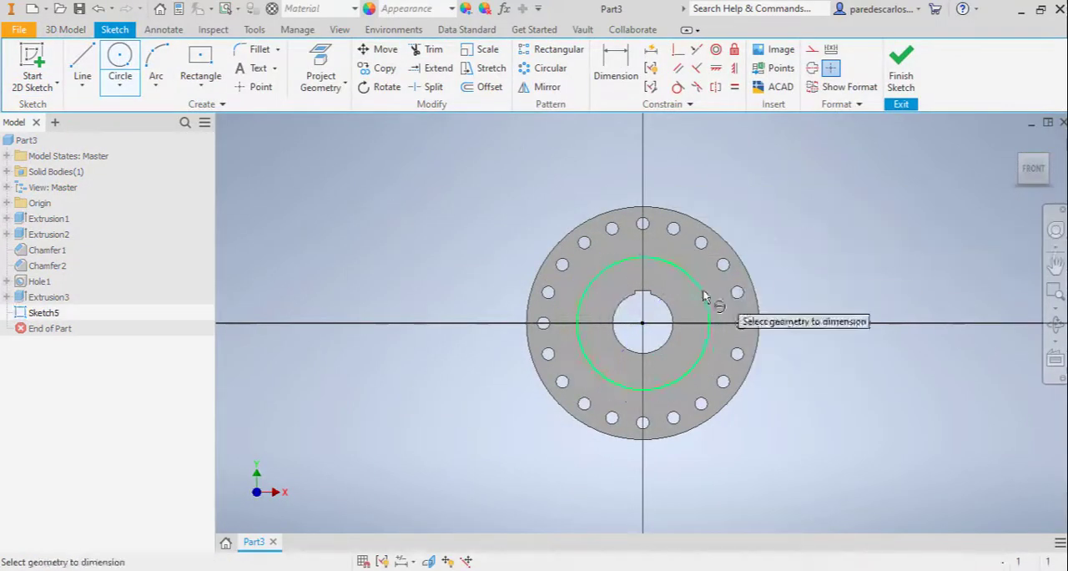
left_click(707, 302)
left_click(761, 218)
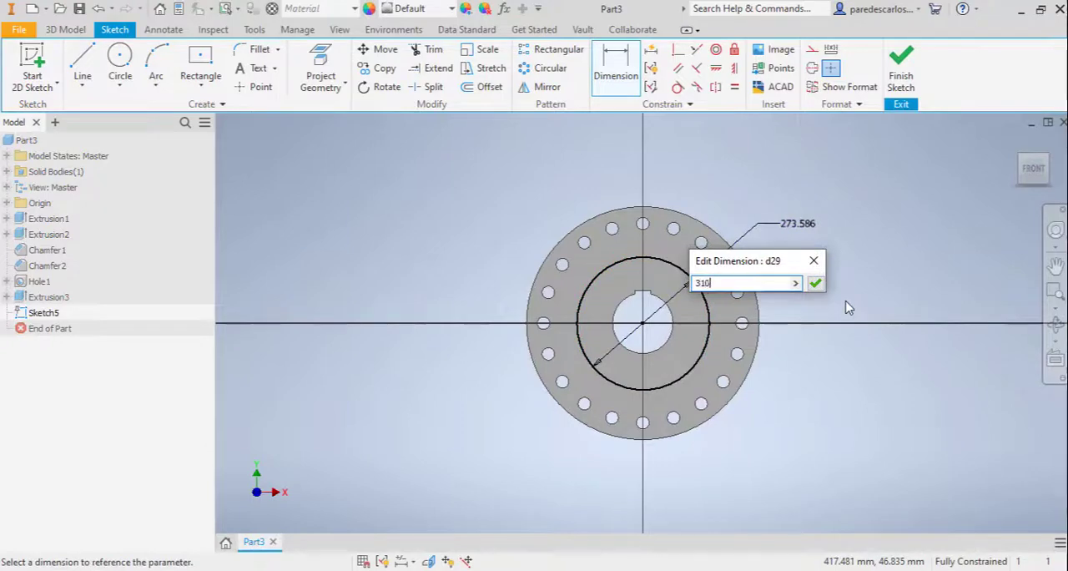
left_click(815, 284)
Finish the sketch and cut the 310 mm circle 5 mm deep into the flange's front face
left_click(904, 67)
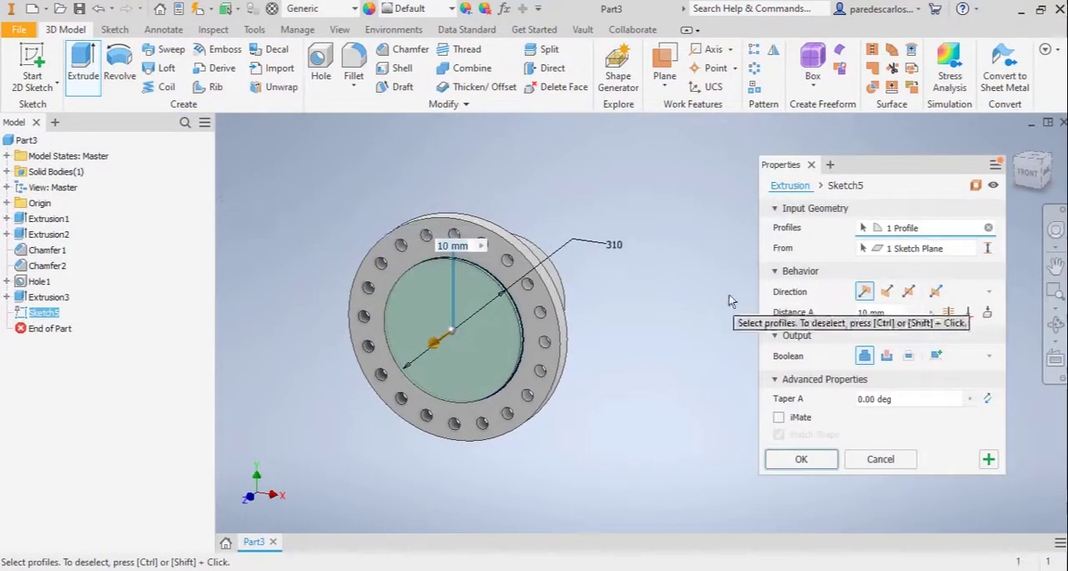
left_click(887, 356)
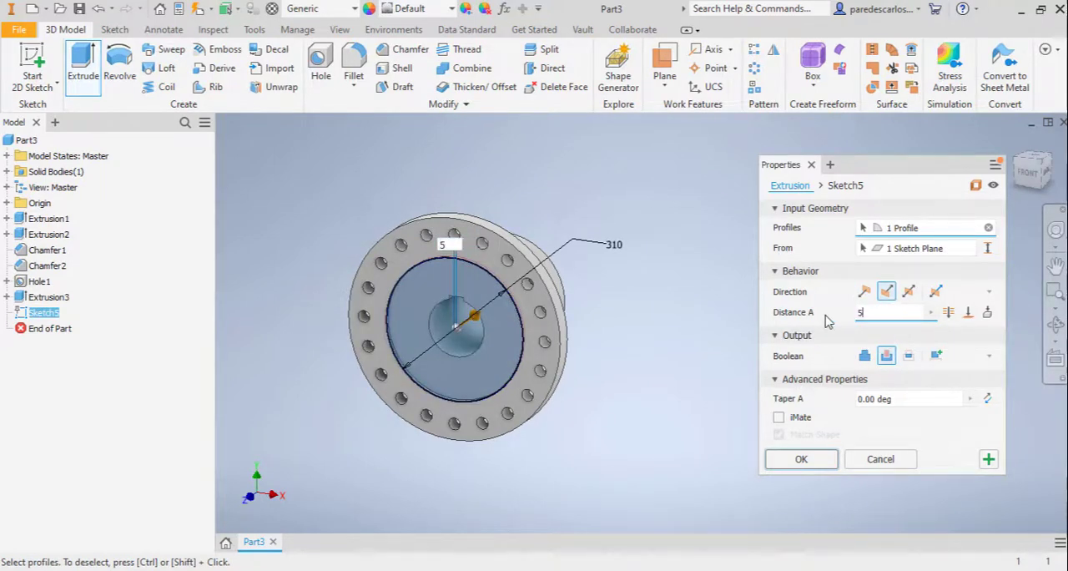
middle_click_drag(629, 367, 571, 368, "shift")
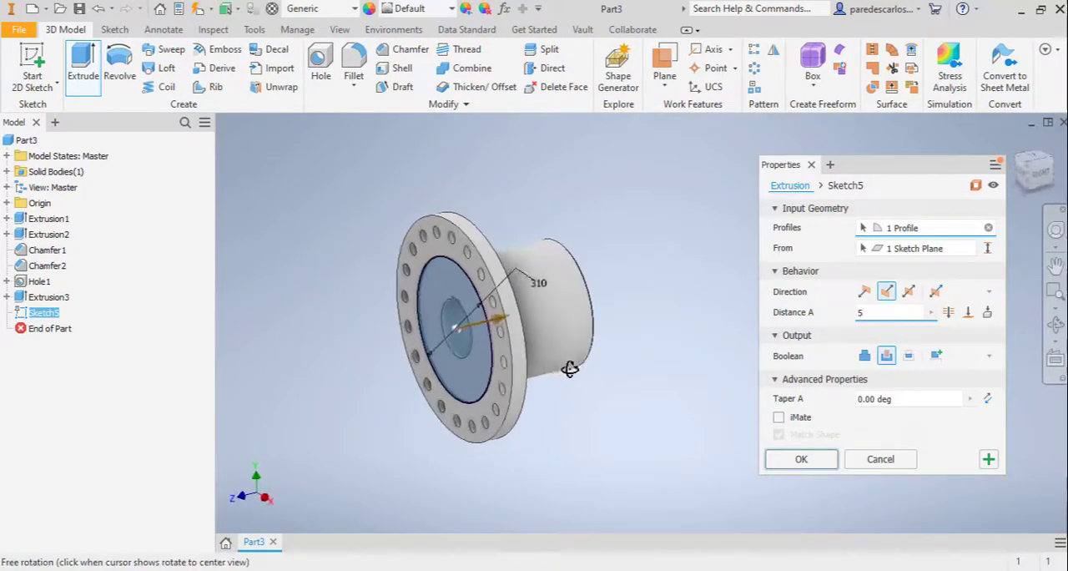
left_click(802, 466)
Assign the Stainless Steel material to the coupling part
scroll(692, 408, "down", 3)
scroll(692, 408, "up", 2)
middle_click_drag(697, 397, 739, 369, "shift")
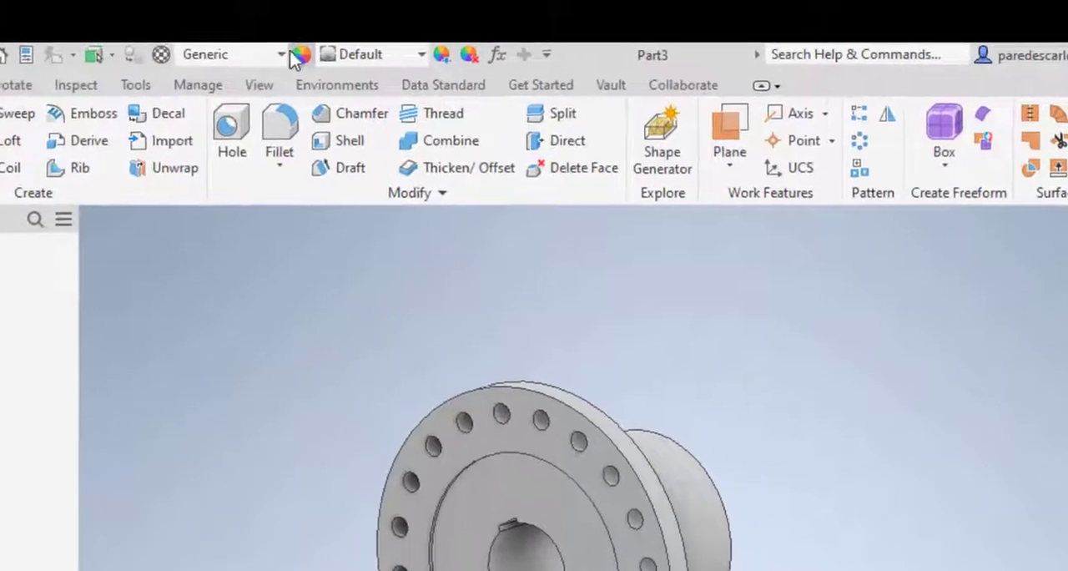
left_click(325, 47)
scroll(296, 446, "down", 9)
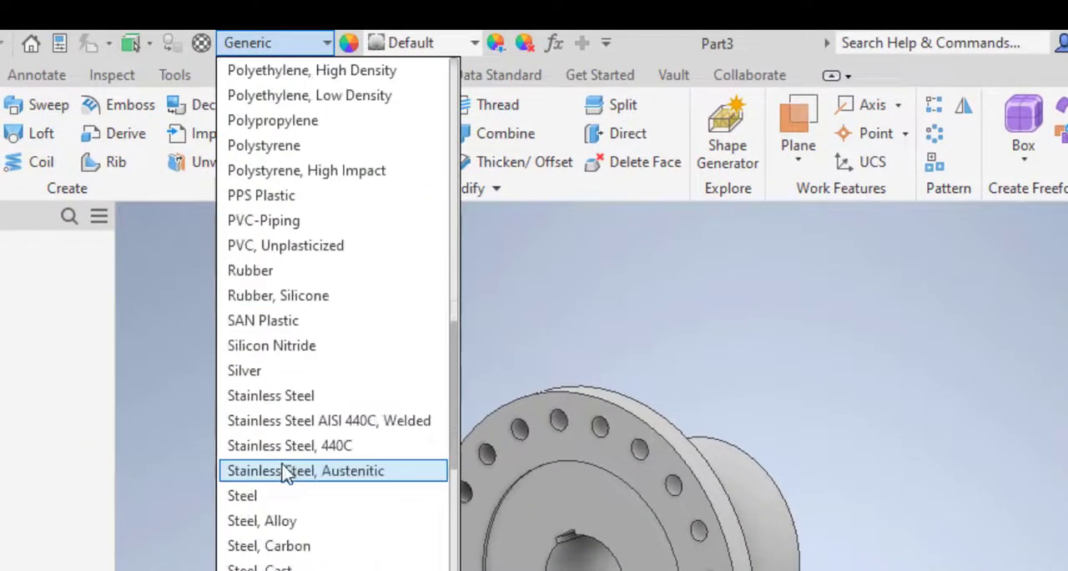
left_click(276, 395)
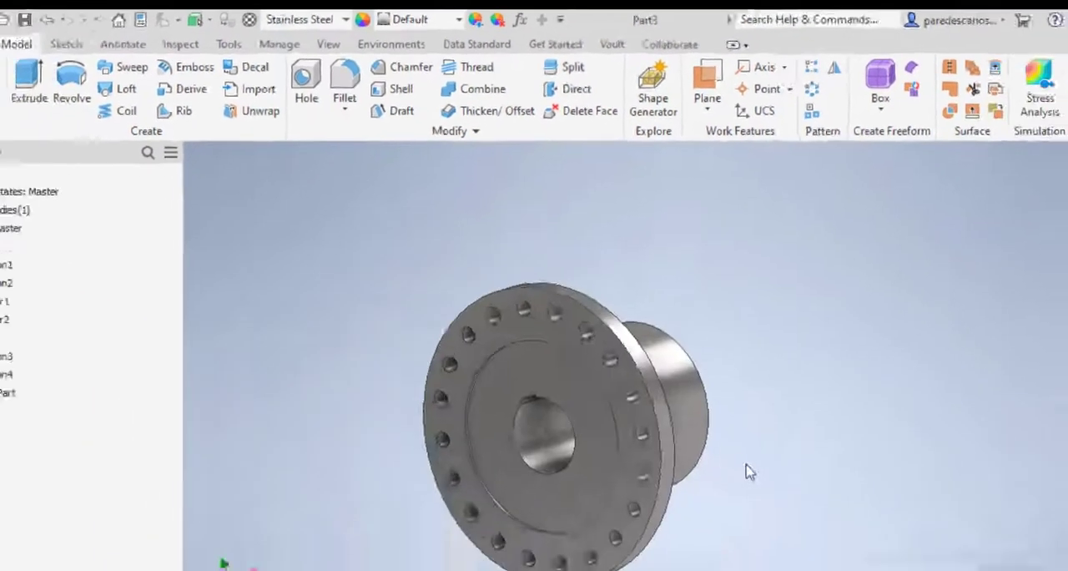
Start saving the finished coupling part
middle_click_drag(749, 472, 715, 521, "shift")
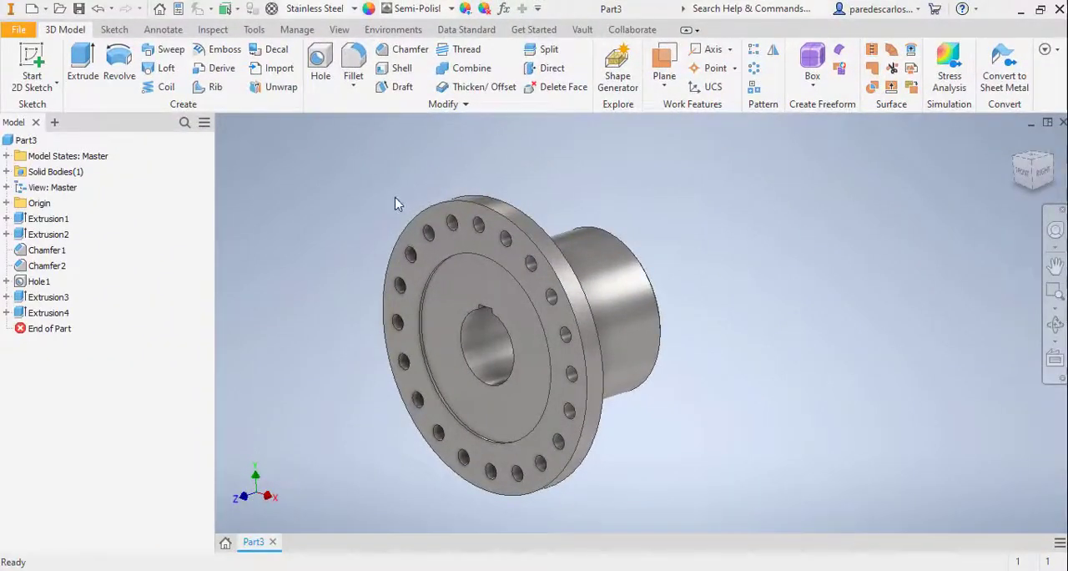
scroll(344, 216, "up", 4)
scroll(345, 216, "down", 5)
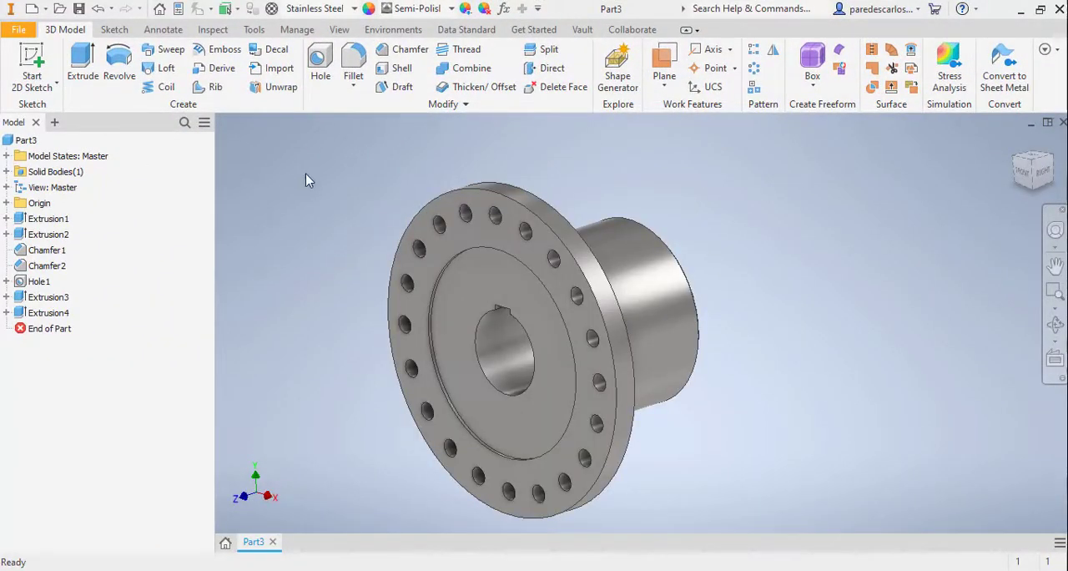
scroll(321, 190, "down", 2)
middle_click_drag(327, 195, 311, 140)
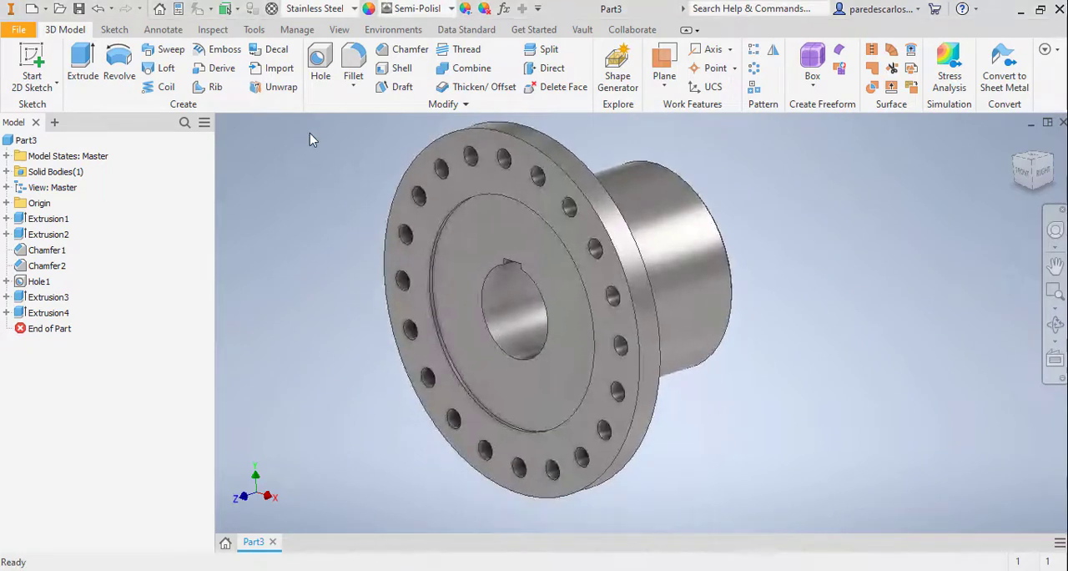
left_click(18, 30)
left_click(25, 164)
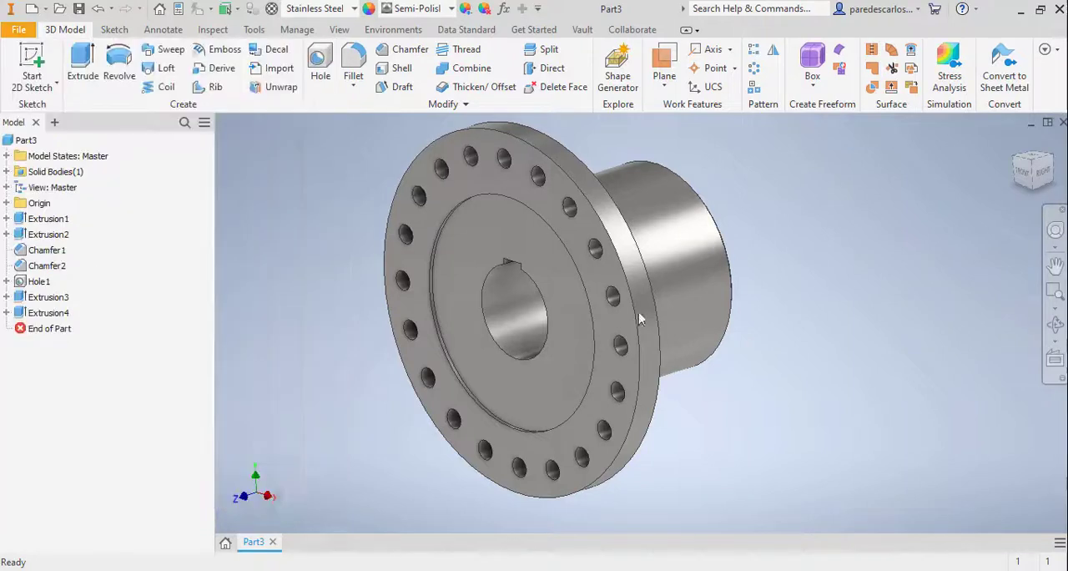